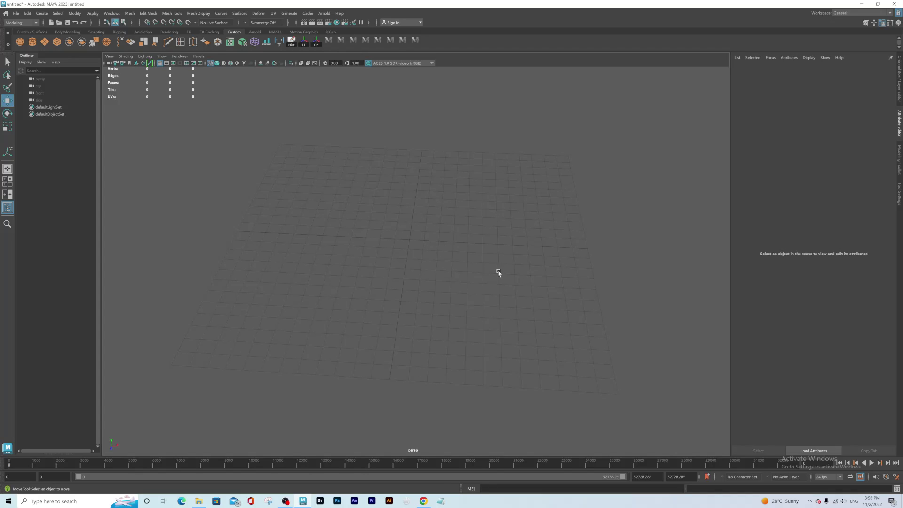
# - Detach the mesh Booleans commands as a floating palette over the perspective view
pyautogui.keyDown('alt'); pyautogui.moveTo(468, 230); pyautogui.dragTo(411, 242); pyautogui.keyUp('alt')
pyautogui.click(129, 13)
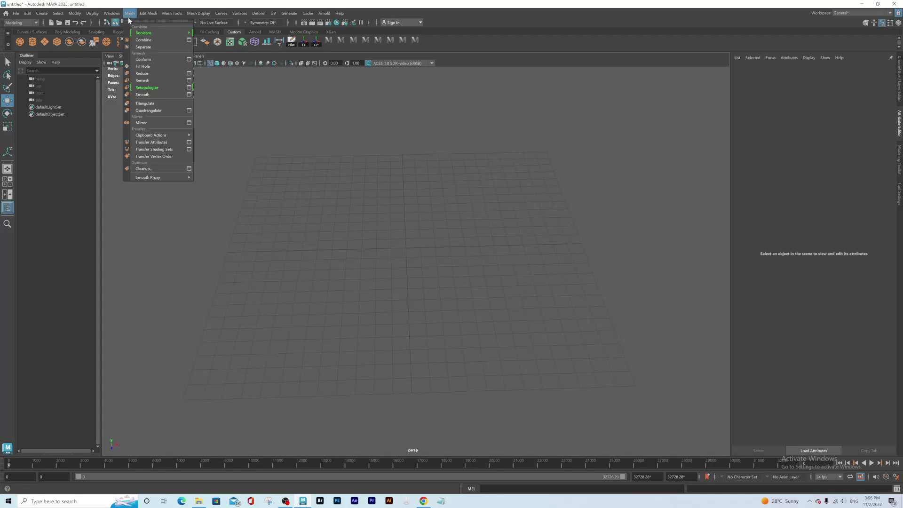
pyautogui.moveTo(143, 32)
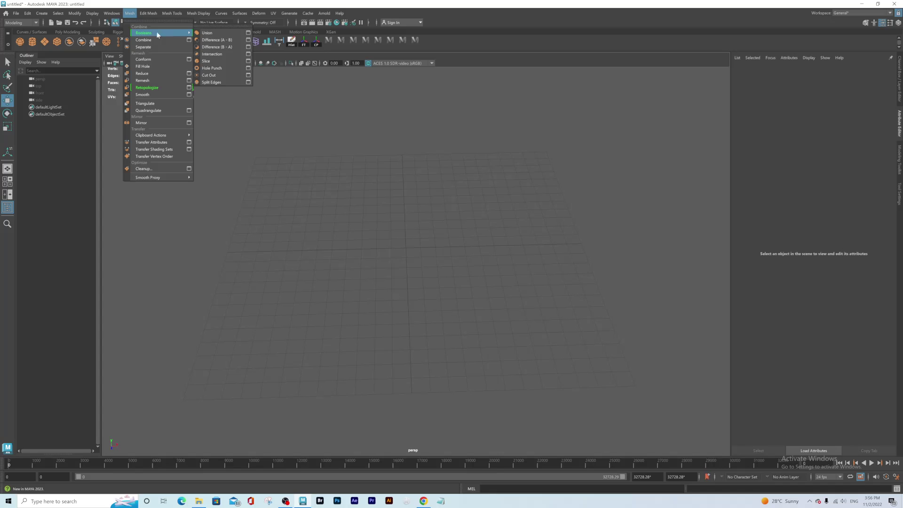
pyautogui.click(210, 27)
pyautogui.moveTo(212, 20); pyautogui.dragTo(552, 143)
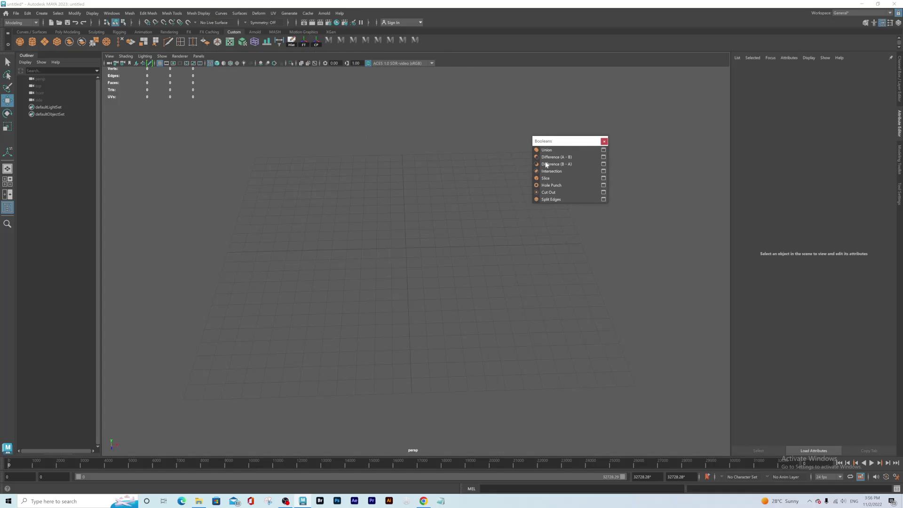
# - Create a polygon cube at the origin, show it shaded, and scale it up uniformly to about 5
pyautogui.keyDown('alt'); pyautogui.moveTo(408, 239); pyautogui.dragTo(484, 251, button='right'); pyautogui.keyUp('alt')
pyautogui.keyDown('alt'); pyautogui.moveTo(452, 214); pyautogui.dragTo(474, 249, button='middle'); pyautogui.keyUp('alt')
pyautogui.click(57, 41)
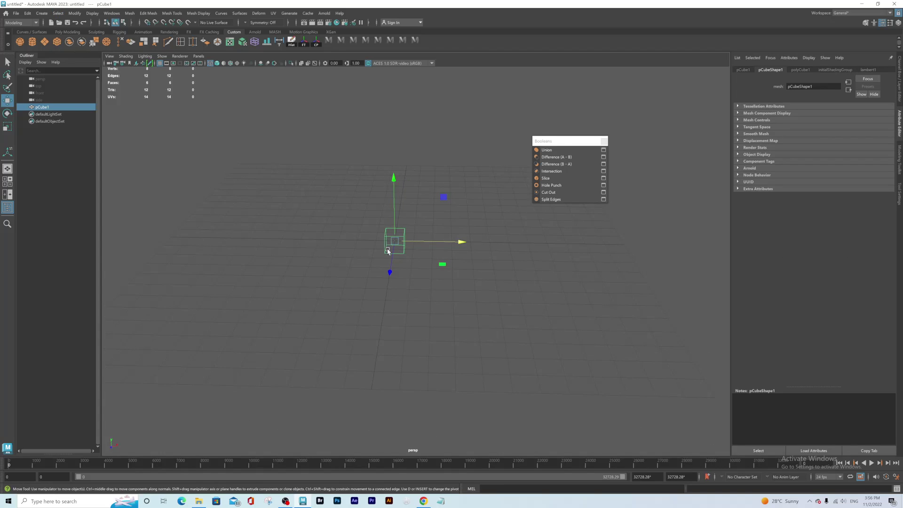
pyautogui.press('5')
pyautogui.press('r')
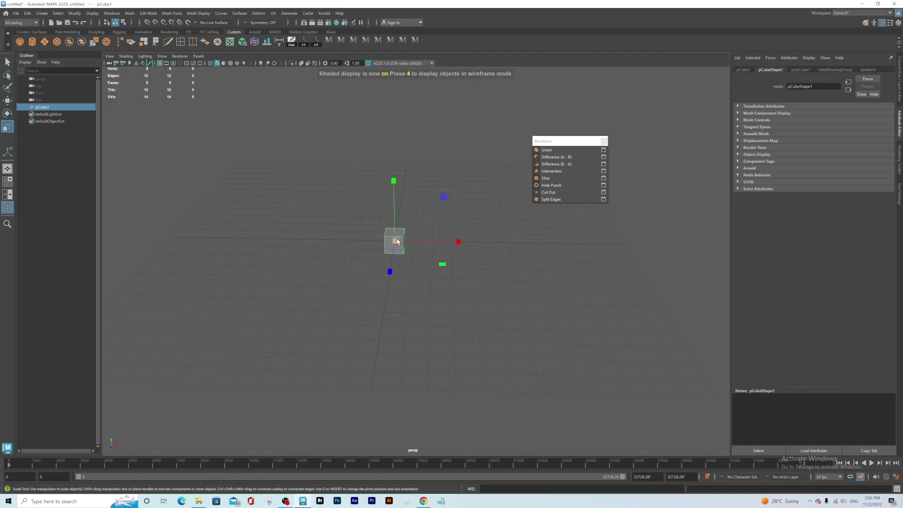
pyautogui.moveTo(395, 241); pyautogui.dragTo(462, 279)
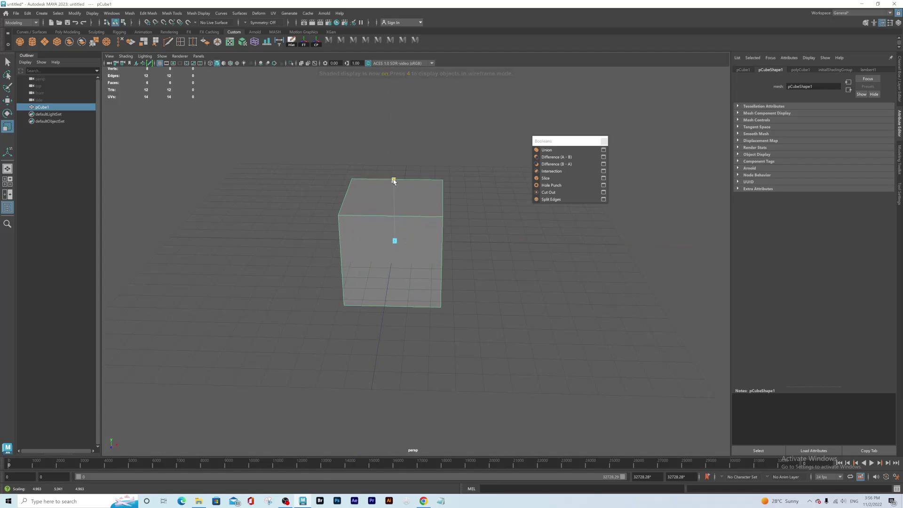
# - Adjust the cube's scale on each axis to form a tall box with a roughly square base
pyautogui.moveTo(394, 181); pyautogui.dragTo(424, 212)
pyautogui.moveTo(462, 243); pyautogui.dragTo(414, 232)
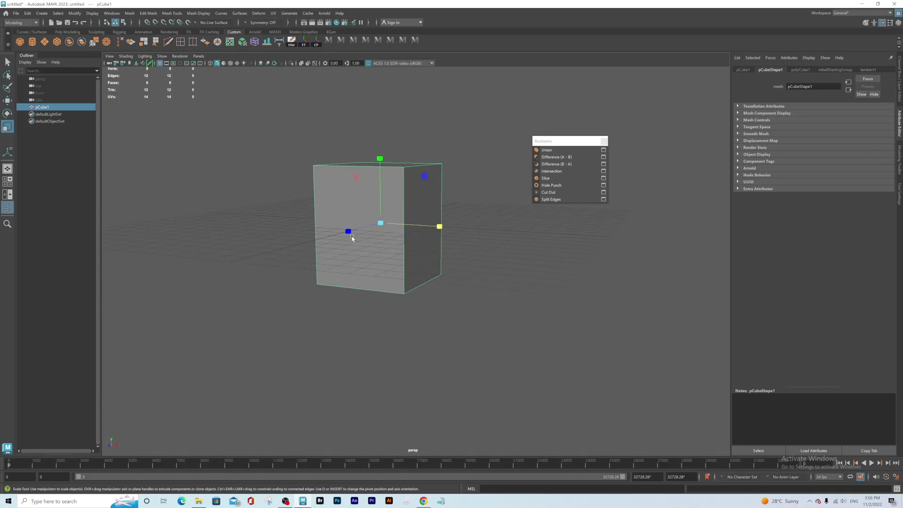
pyautogui.moveTo(348, 232)
pyautogui.mouseDown()
pyautogui.moveTo(356, 228)
pyautogui.moveTo(348, 231)
pyautogui.mouseUp()
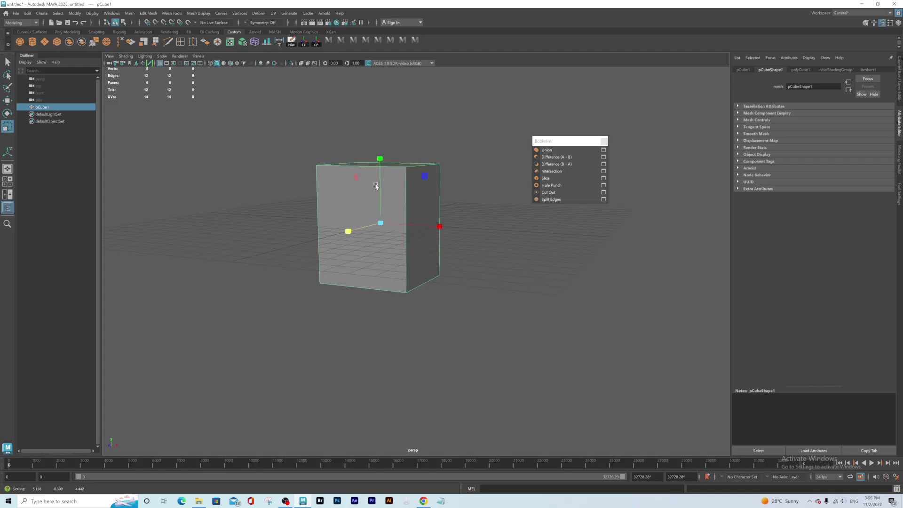
pyautogui.click(380, 154)
pyautogui.click(379, 193)
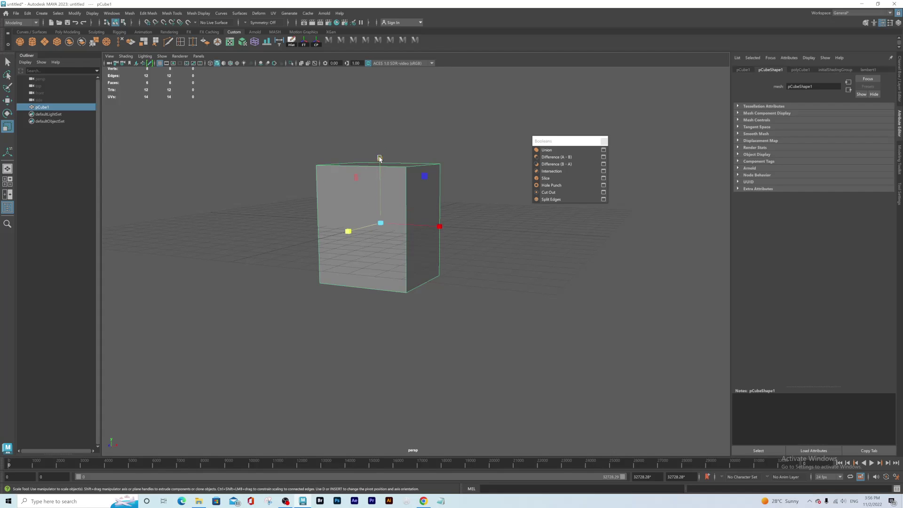
pyautogui.moveTo(380, 157); pyautogui.dragTo(380, 142)
# - Move the tall box up along Y to about 3.81 so its base sits near the grid
pyautogui.press('w')
pyautogui.keyDown('alt'); pyautogui.moveTo(393, 198); pyautogui.dragTo(399, 262); pyautogui.keyUp('alt')
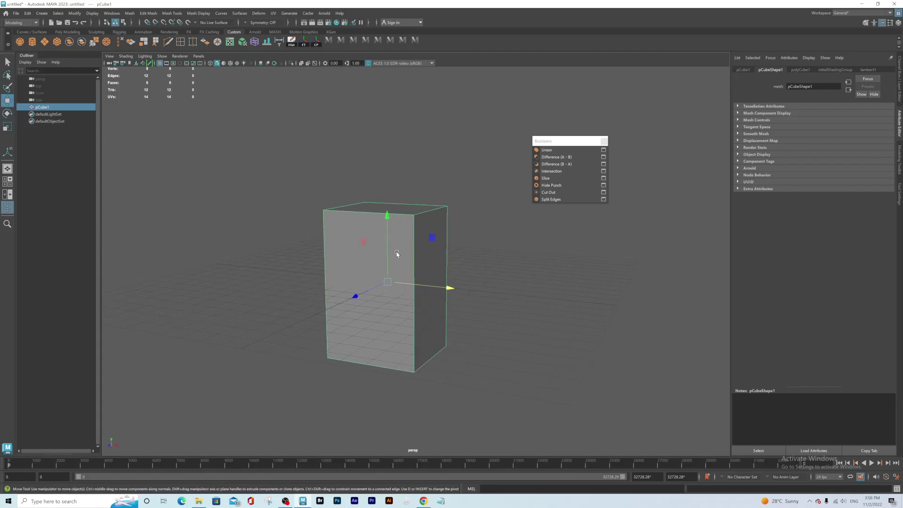
pyautogui.keyDown('alt'); pyautogui.moveTo(387, 215); pyautogui.dragTo(384, 138); pyautogui.keyUp('alt')
pyautogui.keyDown('alt'); pyautogui.moveTo(453, 275); pyautogui.dragTo(456, 296, button='right'); pyautogui.keyUp('alt')
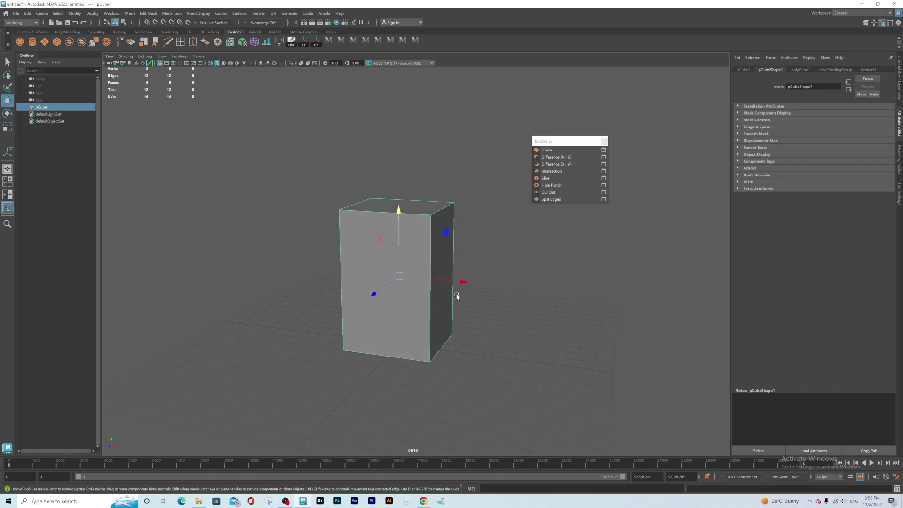
pyautogui.keyDown('alt'); pyautogui.moveTo(389, 289); pyautogui.dragTo(410, 256); pyautogui.keyUp('alt')
pyautogui.keyDown('alt'); pyautogui.moveTo(389, 283); pyautogui.dragTo(397, 279, button='middle'); pyautogui.keyUp('alt')
pyautogui.keyDown('alt'); pyautogui.moveTo(389, 256); pyautogui.dragTo(403, 264, button='right'); pyautogui.keyUp('alt')
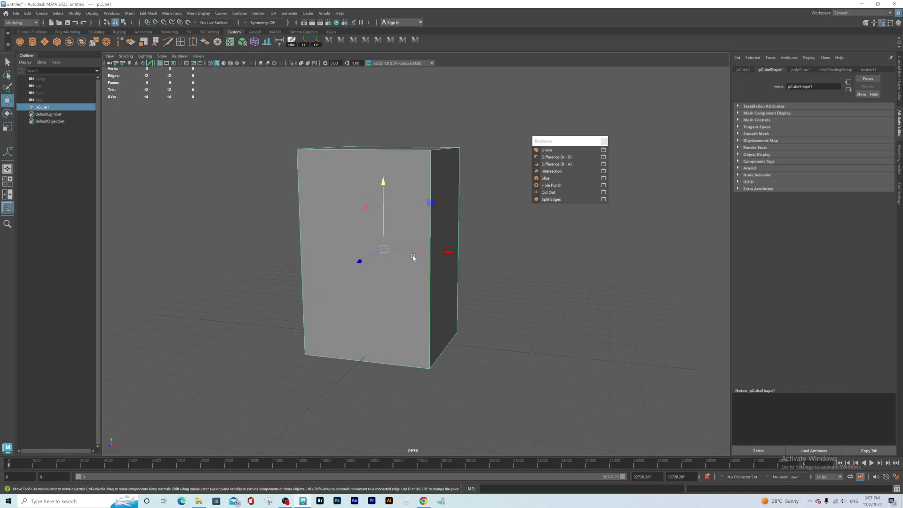
# - Bevel the four vertical edges of the box
pyautogui.moveTo(337, 176); pyautogui.dragTo(331, 157, button='right')
pyautogui.moveTo(283, 222); pyautogui.dragTo(503, 254)
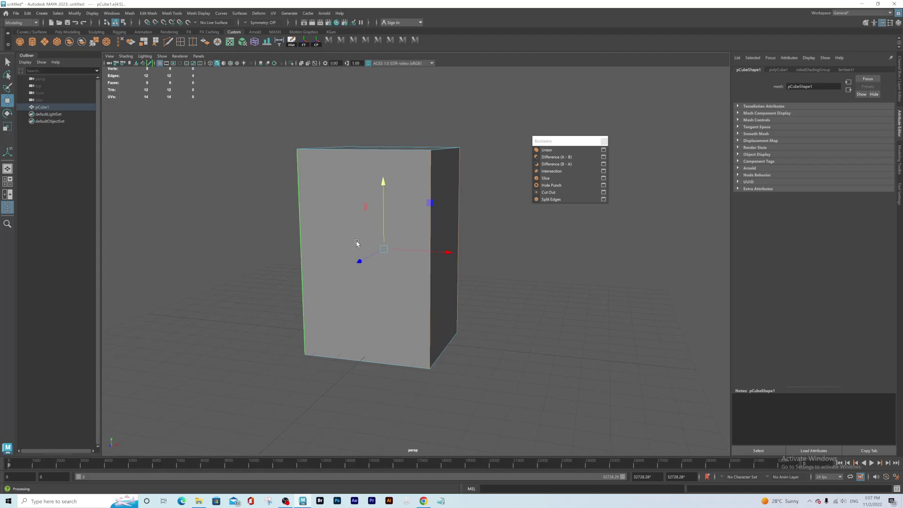
pyautogui.keyDown('alt'); pyautogui.moveTo(377, 261); pyautogui.dragTo(373, 278); pyautogui.keyUp('alt')
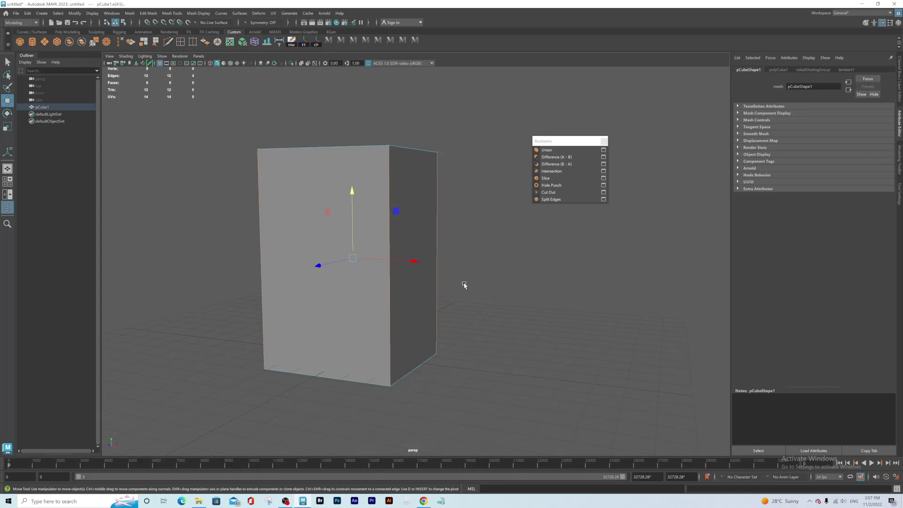
pyautogui.keyDown('alt'); pyautogui.moveTo(403, 312); pyautogui.dragTo(426, 261); pyautogui.keyUp('alt')
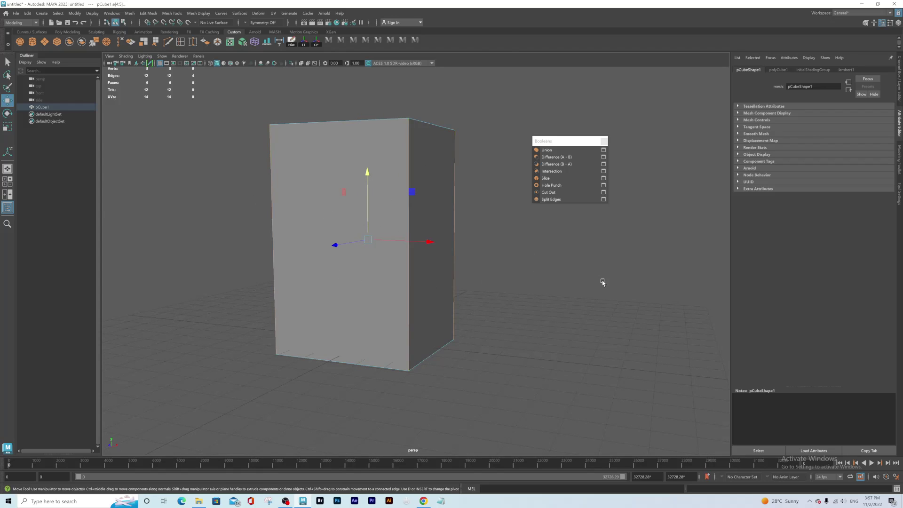
pyautogui.click(899, 92)
pyautogui.click(900, 151)
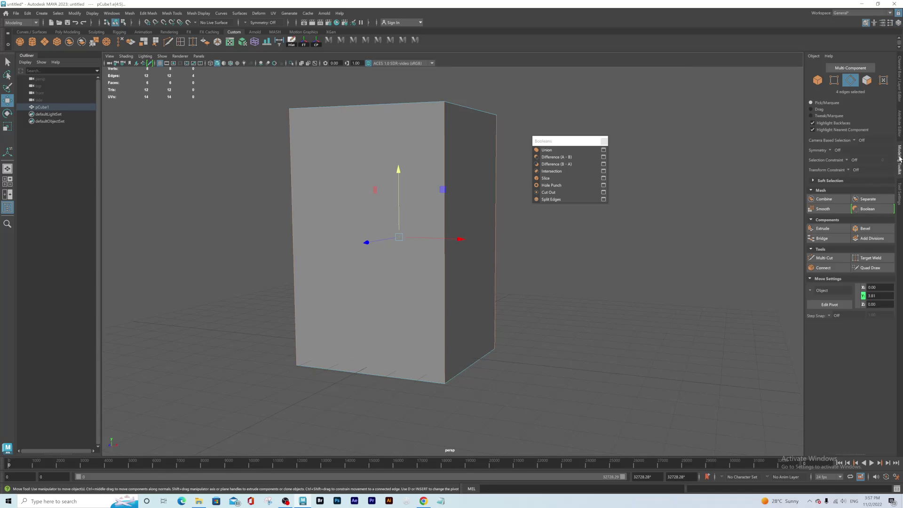
pyautogui.click(865, 228)
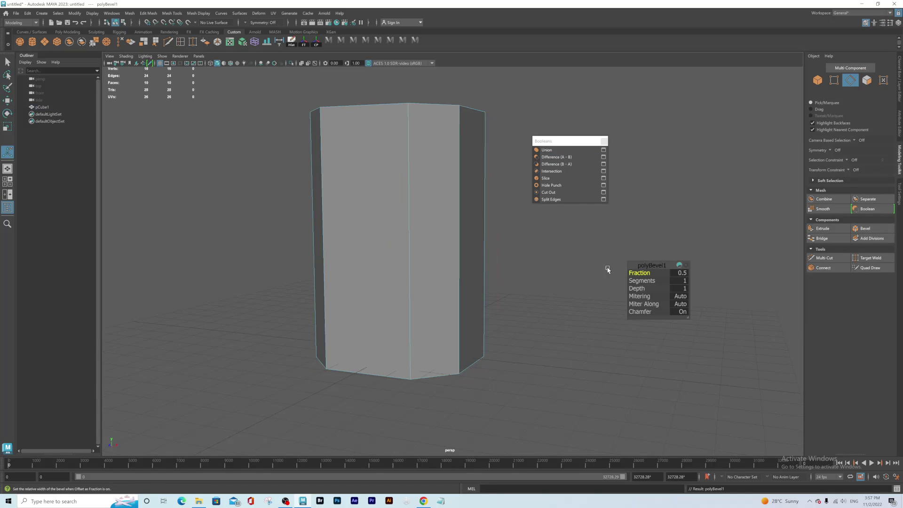
# - Set the bevel's Fraction to 0.1 and its Segments to 5
pyautogui.click(679, 272)
pyautogui.write('.3')
pyautogui.press('Return')
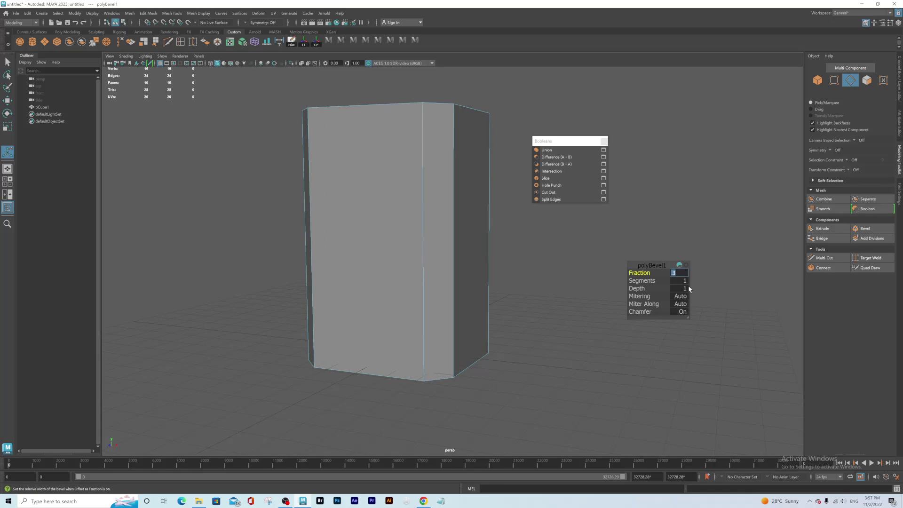
pyautogui.write('.1')
pyautogui.press('Return')
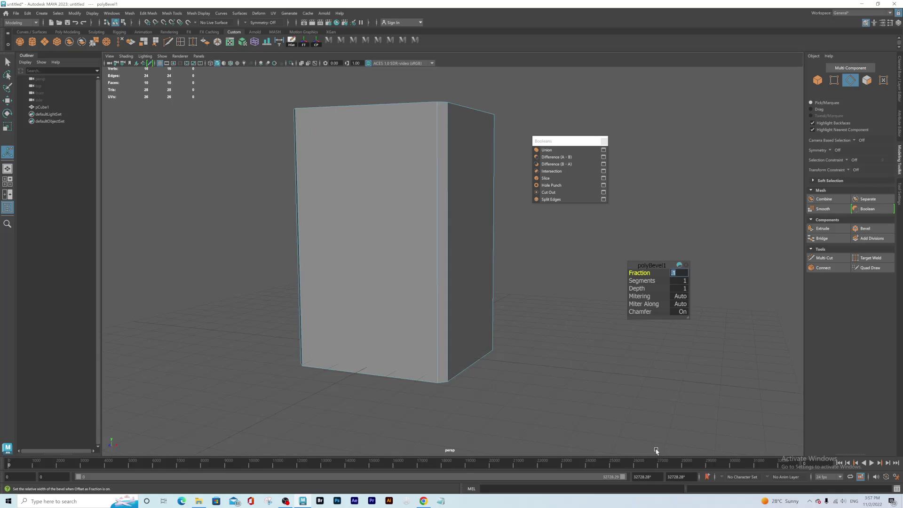
pyautogui.moveTo(646, 283); pyautogui.dragTo(651, 283)
pyautogui.moveTo(651, 283); pyautogui.dragTo(656, 282, button='middle')
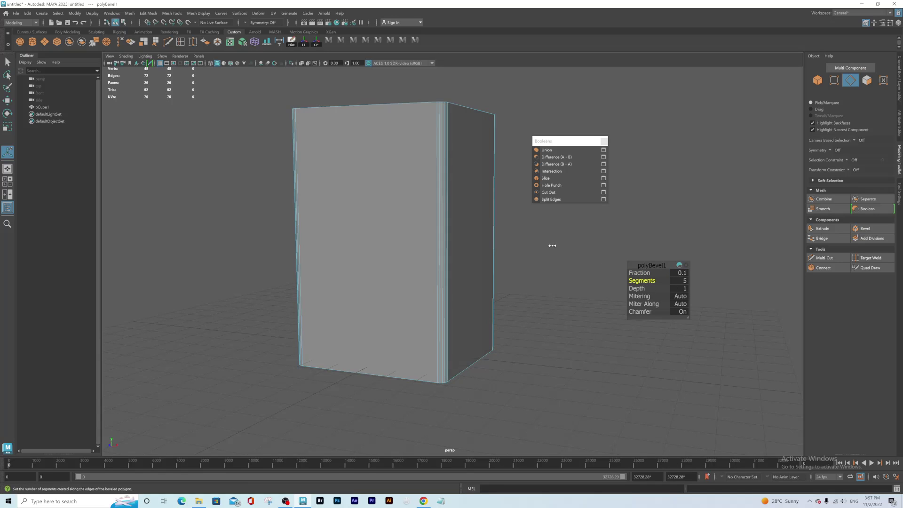
# - Return the beveled box to object mode and rename it Box1
pyautogui.keyDown('alt'); pyautogui.moveTo(466, 252); pyautogui.dragTo(469, 206); pyautogui.keyUp('alt')
pyautogui.keyDown('alt'); pyautogui.moveTo(442, 193); pyautogui.dragTo(395, 181, button='right'); pyautogui.keyUp('alt')
pyautogui.keyDown('alt'); pyautogui.moveTo(400, 186); pyautogui.dragTo(390, 192); pyautogui.keyUp('alt')
pyautogui.keyDown('alt'); pyautogui.moveTo(418, 213); pyautogui.dragTo(386, 205, button='middle'); pyautogui.keyUp('alt')
pyautogui.moveTo(370, 220); pyautogui.dragTo(405, 186, button='right')
pyautogui.keyDown('alt'); pyautogui.moveTo(403, 238); pyautogui.dragTo(432, 233); pyautogui.keyUp('alt')
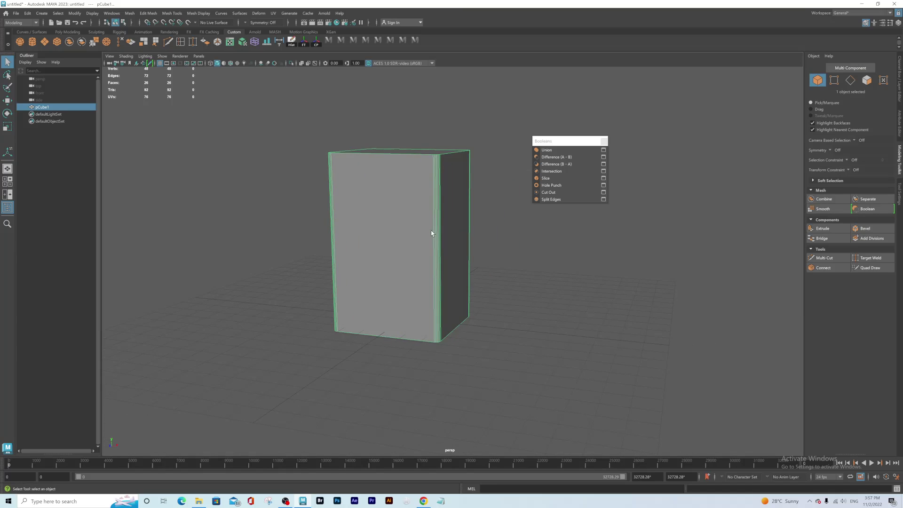
pyautogui.doubleClick(44, 107)
pyautogui.write('B')
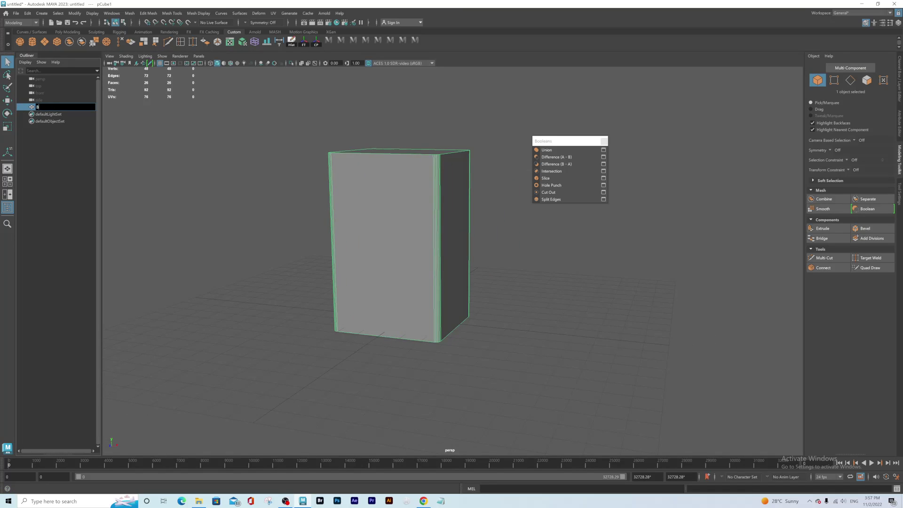
pyautogui.write('ox1')
pyautogui.press('Return')
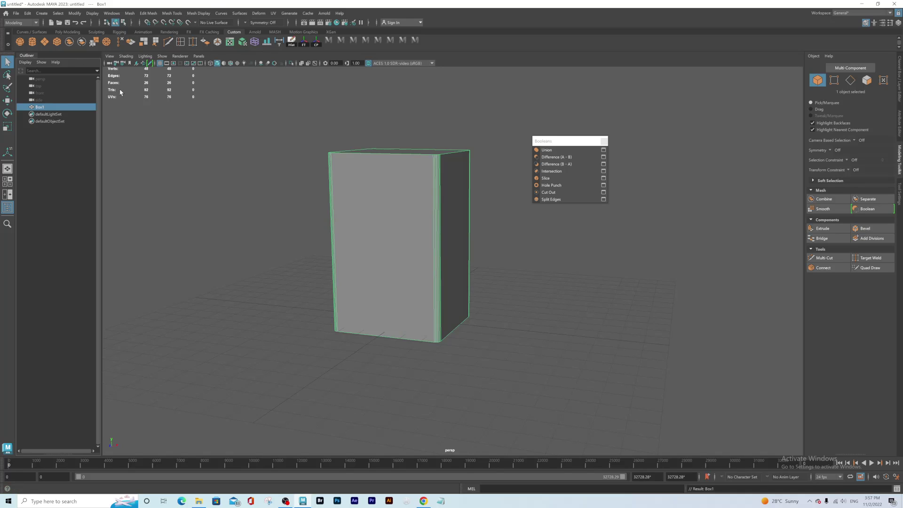
# - Create a polygon sphere and move it to the box's upper side edge, at about X 2.24 and Y 7.8
pyautogui.click(19, 41)
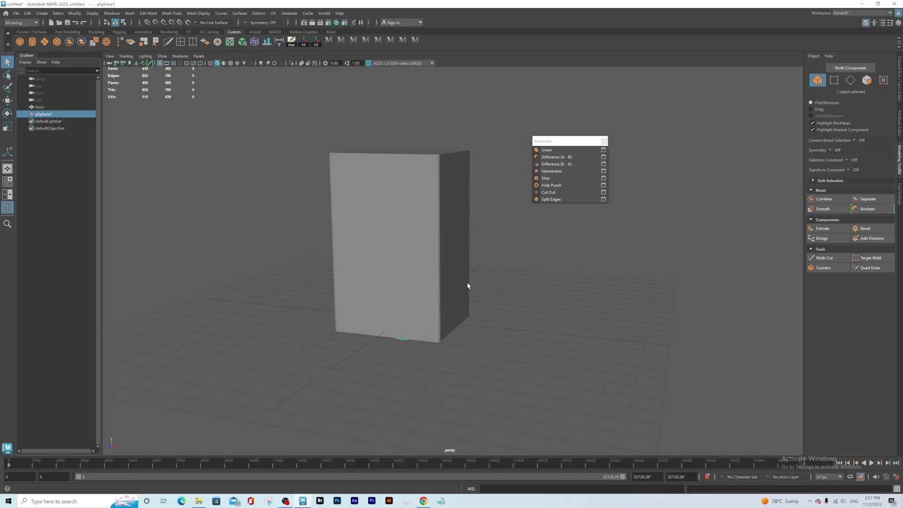
pyautogui.press('w')
pyautogui.moveTo(468, 324); pyautogui.dragTo(509, 331)
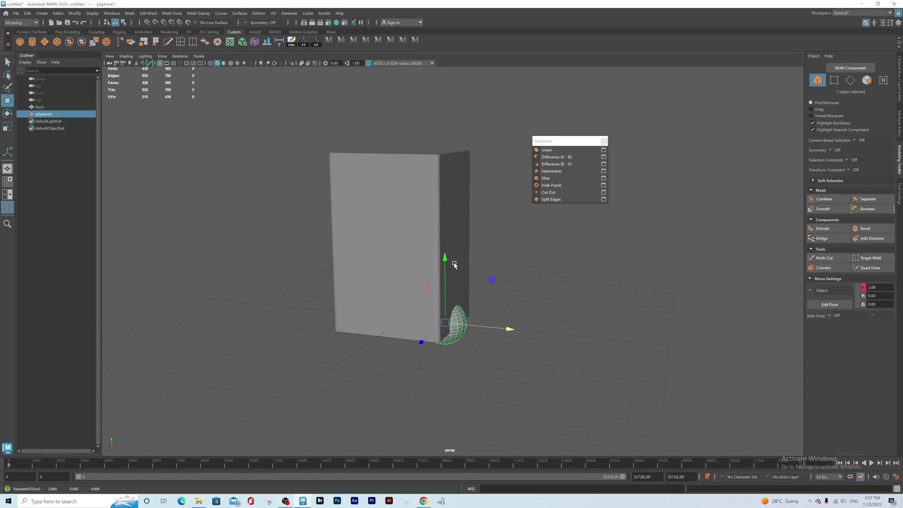
pyautogui.moveTo(447, 257); pyautogui.dragTo(459, 83)
pyautogui.keyDown('alt'); pyautogui.moveTo(458, 155); pyautogui.dragTo(459, 176, button='middle'); pyautogui.keyUp('alt')
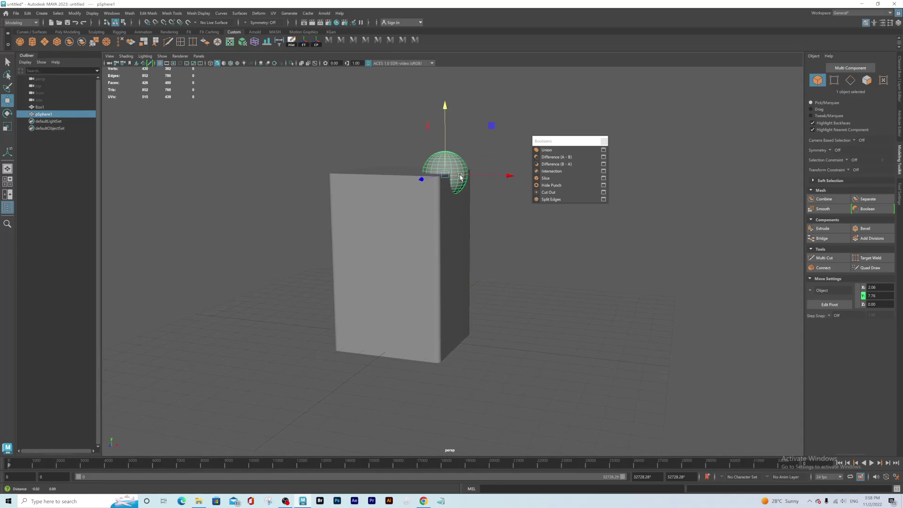
pyautogui.keyDown('alt'); pyautogui.moveTo(458, 175); pyautogui.dragTo(456, 213); pyautogui.keyUp('alt')
pyautogui.keyDown('alt'); pyautogui.moveTo(455, 215); pyautogui.dragTo(402, 193, button='middle'); pyautogui.keyUp('alt')
pyautogui.keyDown('alt'); pyautogui.moveTo(402, 194); pyautogui.dragTo(442, 202, button='right'); pyautogui.keyUp('alt')
pyautogui.moveTo(456, 209); pyautogui.dragTo(464, 210)
# - Rename the sphere Cutter
pyautogui.doubleClick(52, 114)
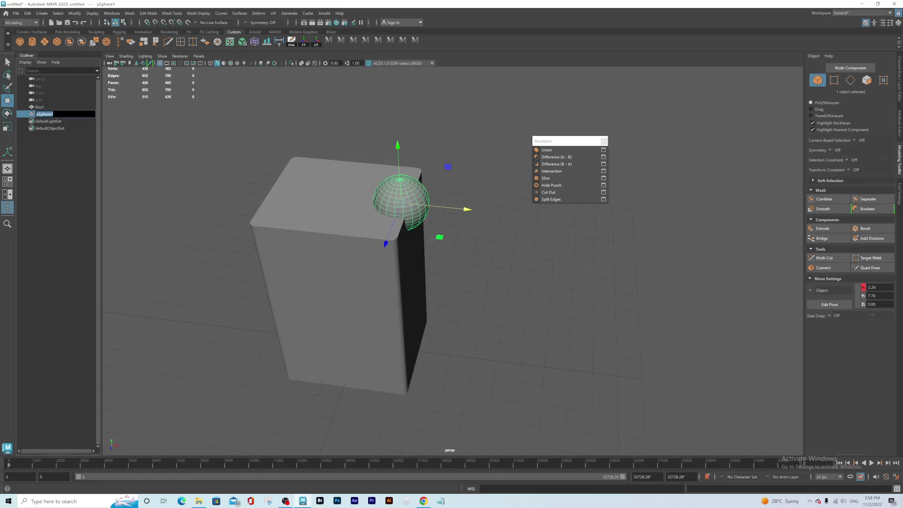
pyautogui.write('Cutter')
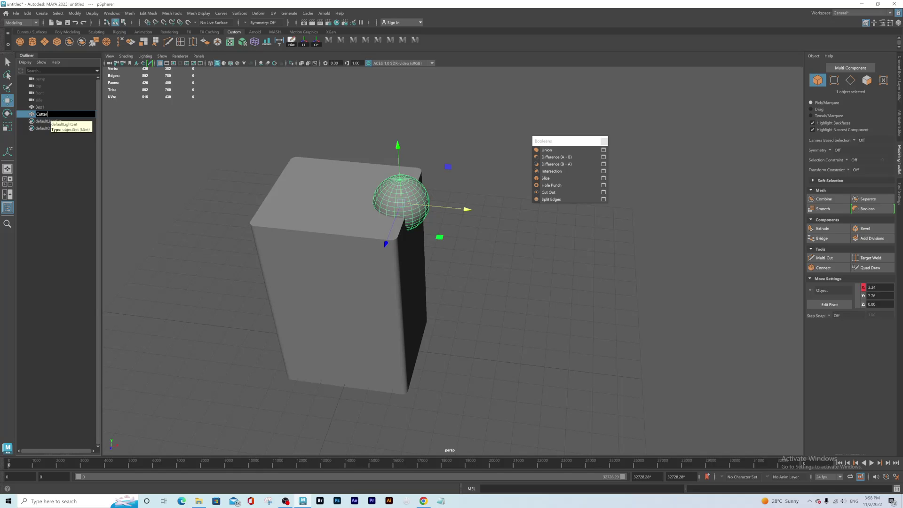
pyautogui.press('Return')
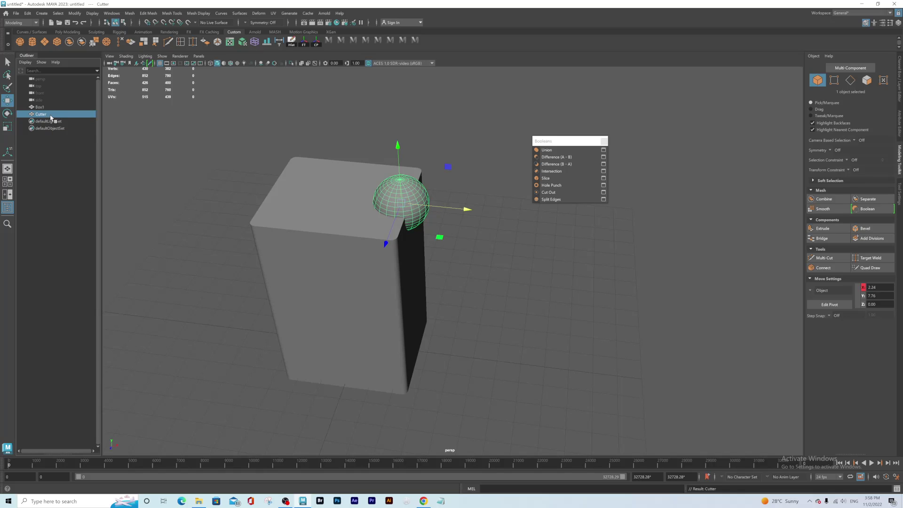
# - Subtract Cutter from Box1 with the Boolean Difference (A - B), selecting Box1 first and Cutter second
pyautogui.keyDown('alt'); pyautogui.moveTo(378, 246); pyautogui.dragTo(399, 245); pyautogui.keyUp('alt')
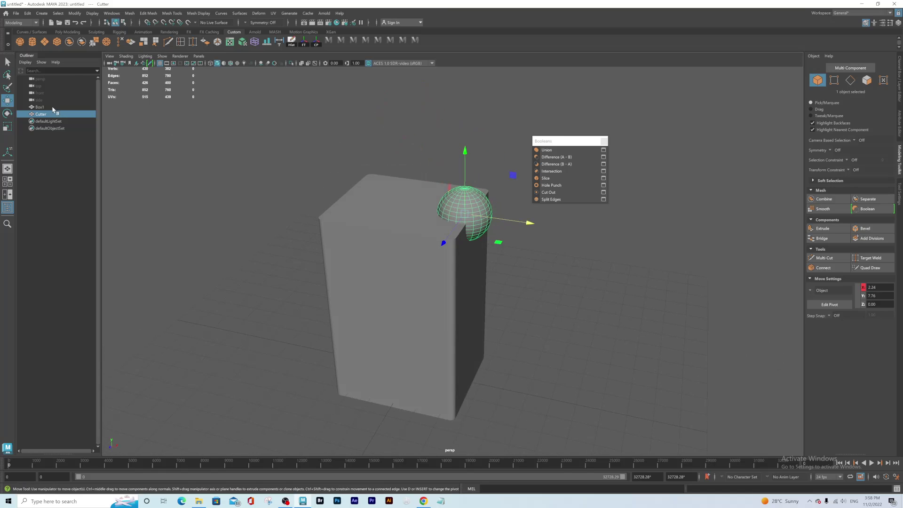
pyautogui.keyDown('alt'); pyautogui.moveTo(405, 338); pyautogui.dragTo(390, 301, button='middle'); pyautogui.keyUp('alt')
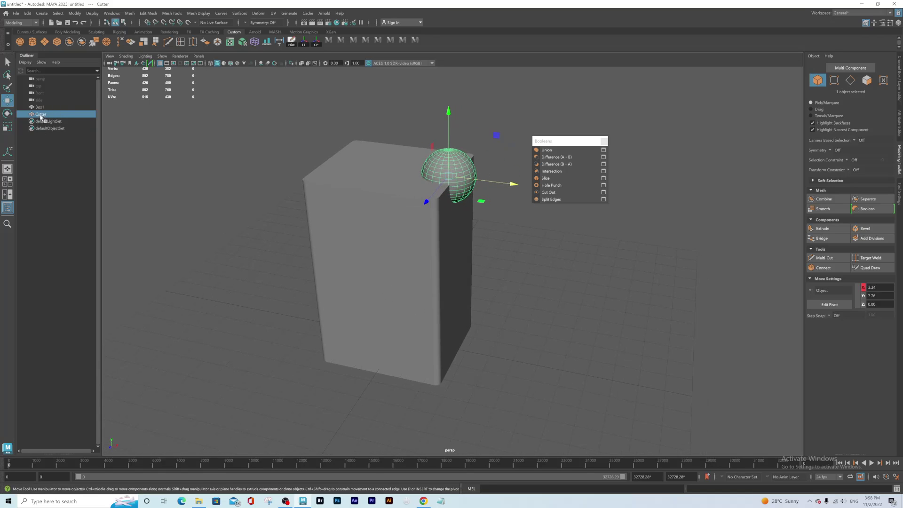
pyautogui.moveTo(349, 254)
pyautogui.keyDown('alt'); pyautogui.mouseDown()
pyautogui.moveTo(328, 258)
pyautogui.moveTo(339, 274)
pyautogui.moveTo(379, 273)
pyautogui.moveTo(365, 261)
pyautogui.mouseUp(); pyautogui.keyUp('alt')
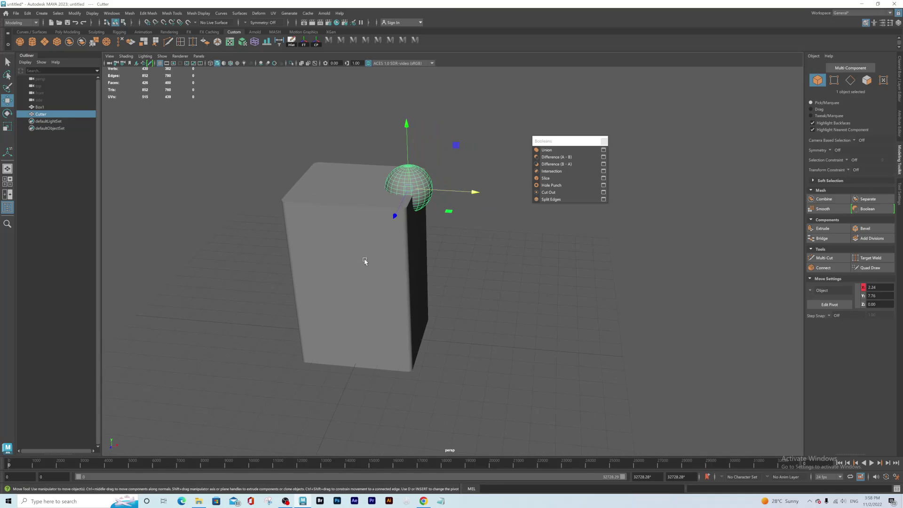
pyautogui.click(332, 214)
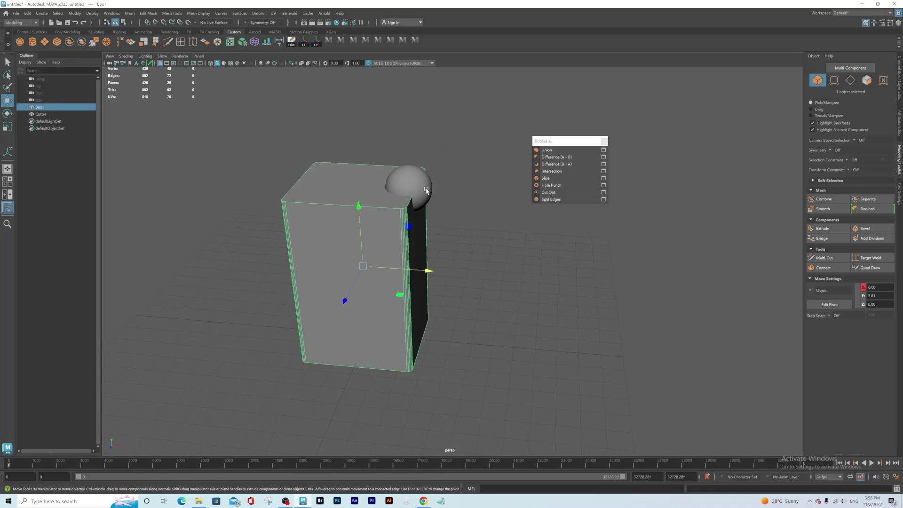
pyautogui.keyDown('shift'); pyautogui.click(420, 184); pyautogui.keyUp('shift')
pyautogui.keyDown('alt'); pyautogui.moveTo(417, 276); pyautogui.dragTo(437, 274); pyautogui.keyUp('alt')
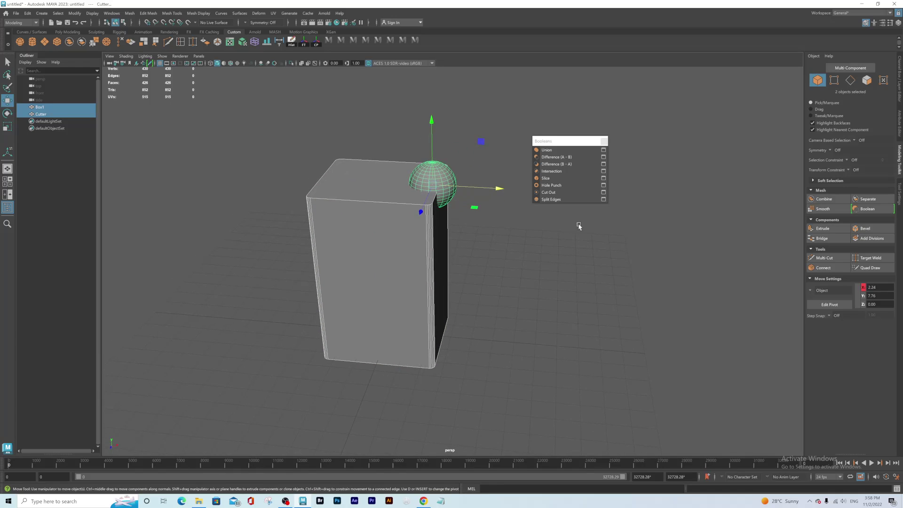
pyautogui.click(552, 158)
pyautogui.moveTo(401, 235)
pyautogui.keyDown('alt'); pyautogui.mouseDown()
pyautogui.moveTo(413, 222)
pyautogui.moveTo(405, 222)
pyautogui.mouseUp(); pyautogui.keyUp('alt')
pyautogui.keyDown('alt'); pyautogui.moveTo(418, 267); pyautogui.dragTo(436, 282, button='middle'); pyautogui.keyUp('alt')
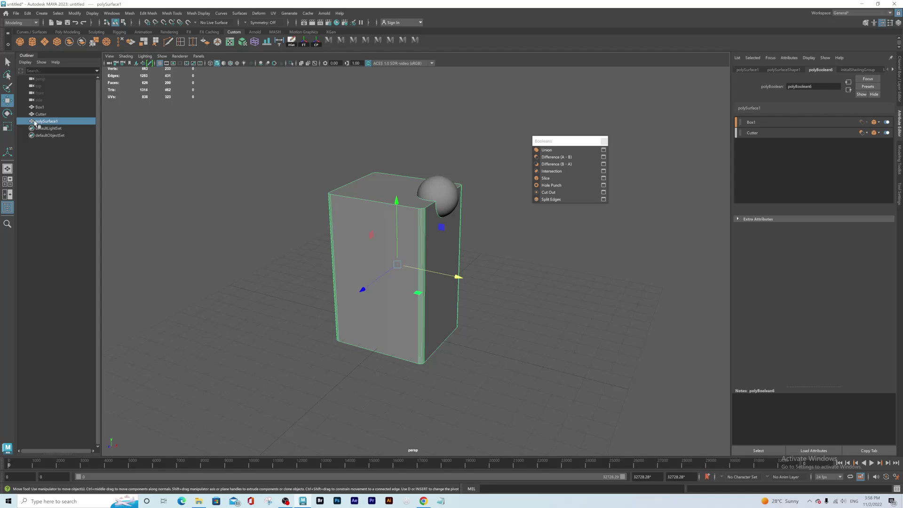
# - Move the Boolean result mesh clear of the original box and sphere, deselect it and examine the spherical cut
pyautogui.moveTo(33, 123); pyautogui.dragTo(402, 232, button='middle')
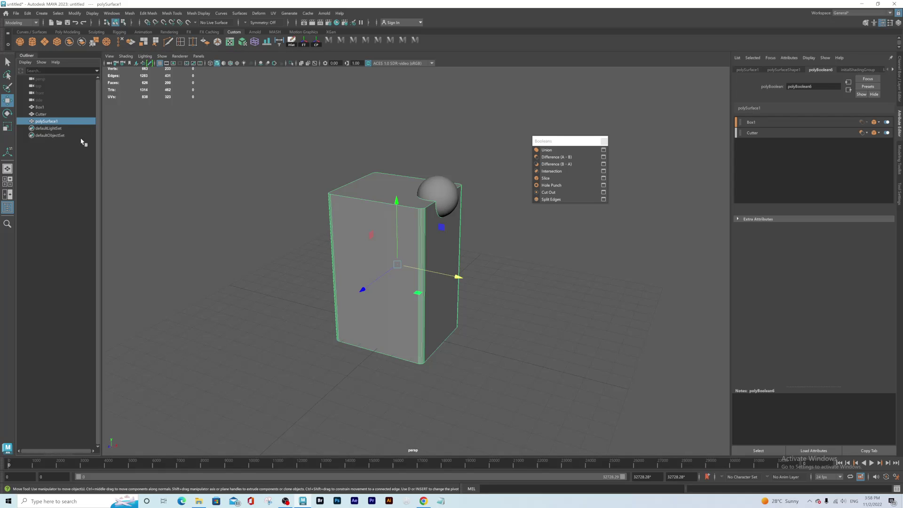
pyautogui.moveTo(122, 187); pyautogui.dragTo(33, 125, button='middle')
pyautogui.moveTo(467, 278)
pyautogui.keyDown('shift'); pyautogui.mouseDown()
pyautogui.moveTo(329, 251)
pyautogui.moveTo(421, 278)
pyautogui.moveTo(401, 280)
pyautogui.moveTo(394, 264)
pyautogui.mouseUp(); pyautogui.keyUp('shift')
pyautogui.keyDown('alt'); pyautogui.moveTo(331, 210); pyautogui.dragTo(512, 237); pyautogui.keyUp('alt')
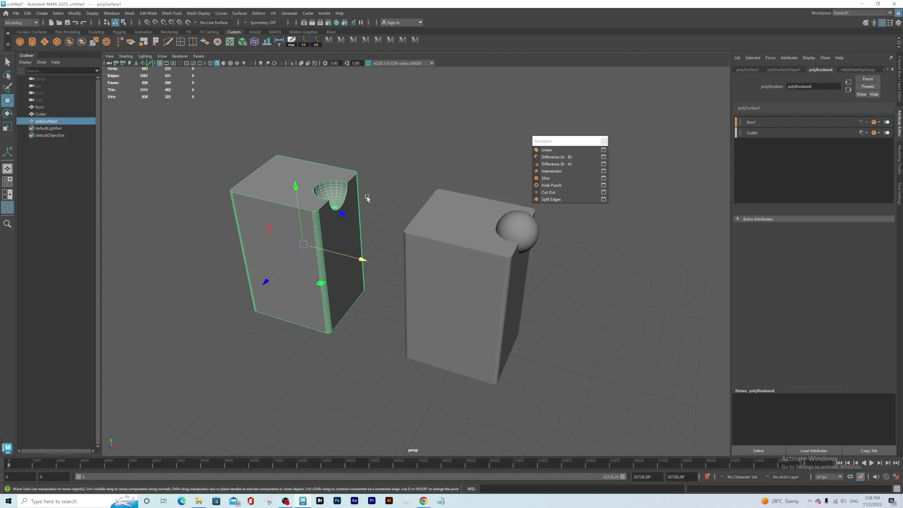
pyautogui.keyDown('alt'); pyautogui.moveTo(392, 225); pyautogui.dragTo(360, 223); pyautogui.keyUp('alt')
pyautogui.click(357, 216)
pyautogui.keyDown('alt'); pyautogui.moveTo(360, 224); pyautogui.dragTo(393, 226, button='right'); pyautogui.keyUp('alt')
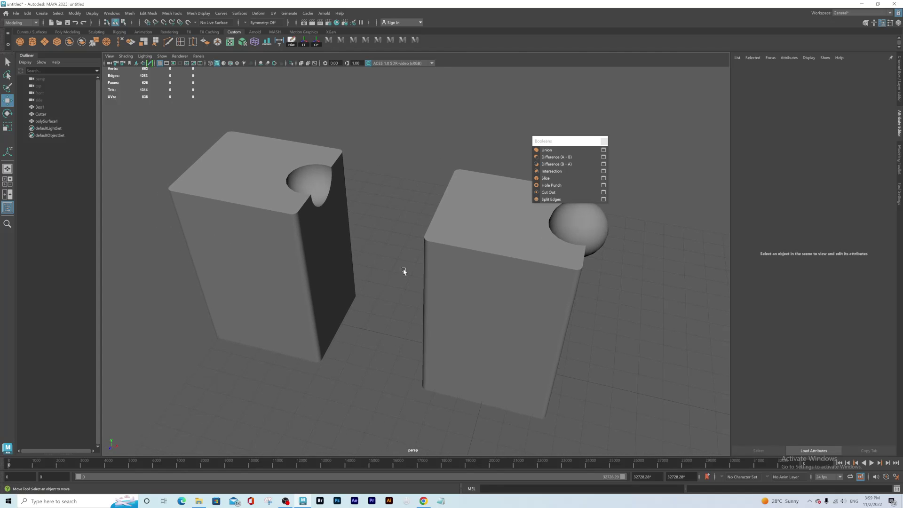
pyautogui.keyDown('alt'); pyautogui.moveTo(403, 271); pyautogui.dragTo(345, 225, button='right'); pyautogui.keyUp('alt')
pyautogui.moveTo(414, 270)
pyautogui.keyDown('alt'); pyautogui.mouseDown()
pyautogui.moveTo(405, 274)
pyautogui.moveTo(409, 262)
pyautogui.mouseUp(); pyautogui.keyUp('alt')
pyautogui.keyDown('alt'); pyautogui.moveTo(448, 275); pyautogui.dragTo(414, 253, button='right'); pyautogui.keyUp('alt')
pyautogui.keyDown('alt'); pyautogui.moveTo(414, 253); pyautogui.dragTo(402, 264); pyautogui.keyUp('alt')
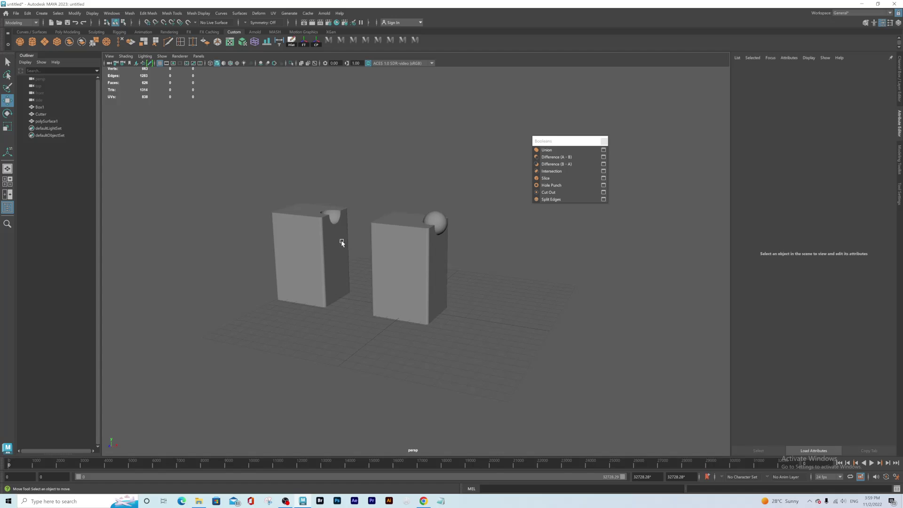
# - Try Difference (B - A) as Cutter's operation in the result mesh's Boolean stack, and return it to Difference (A - B)
pyautogui.click(323, 248)
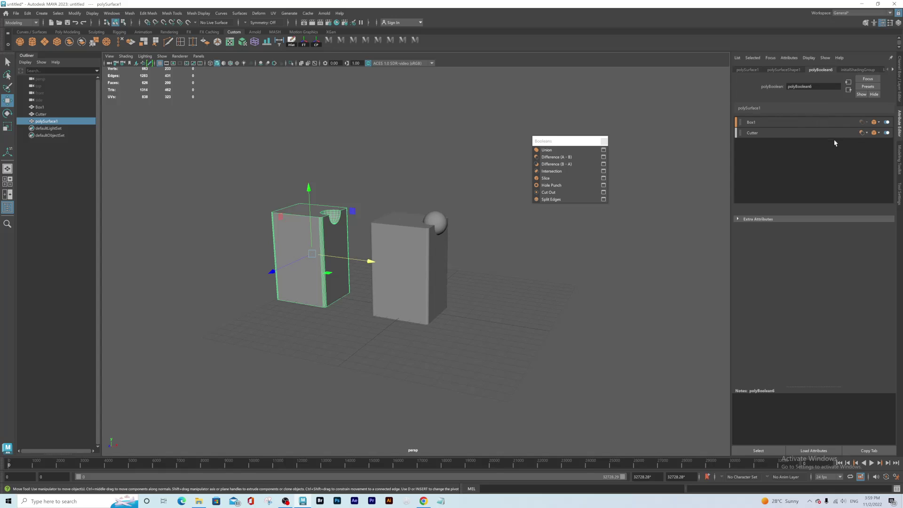
pyautogui.click(867, 134)
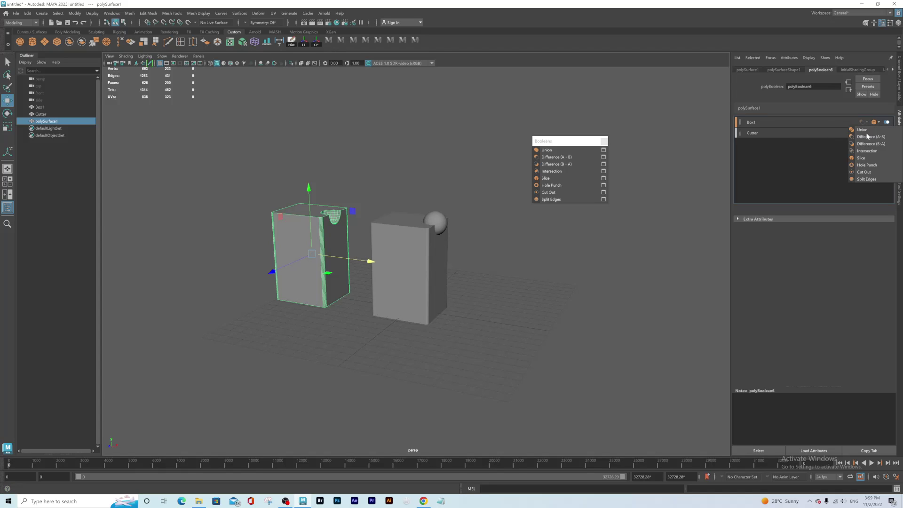
pyautogui.click(862, 143)
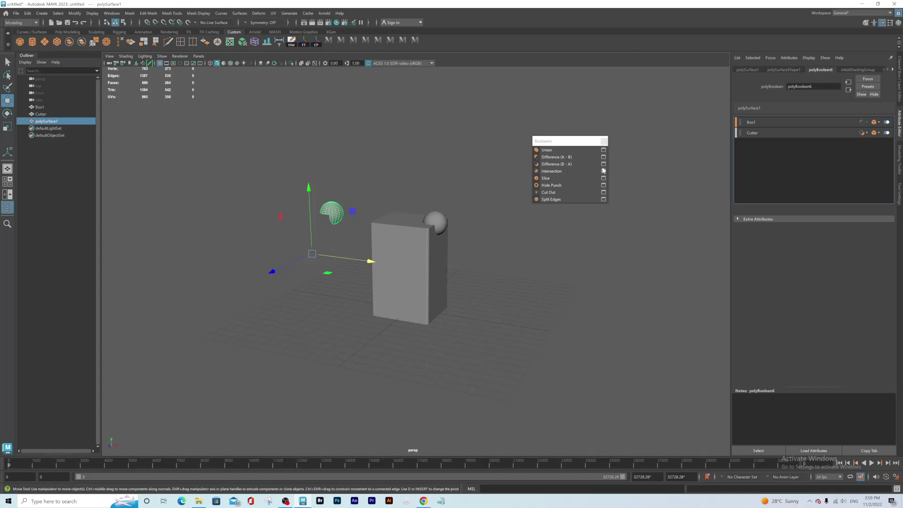
pyautogui.keyDown('alt'); pyautogui.moveTo(332, 276); pyautogui.dragTo(409, 254); pyautogui.keyUp('alt')
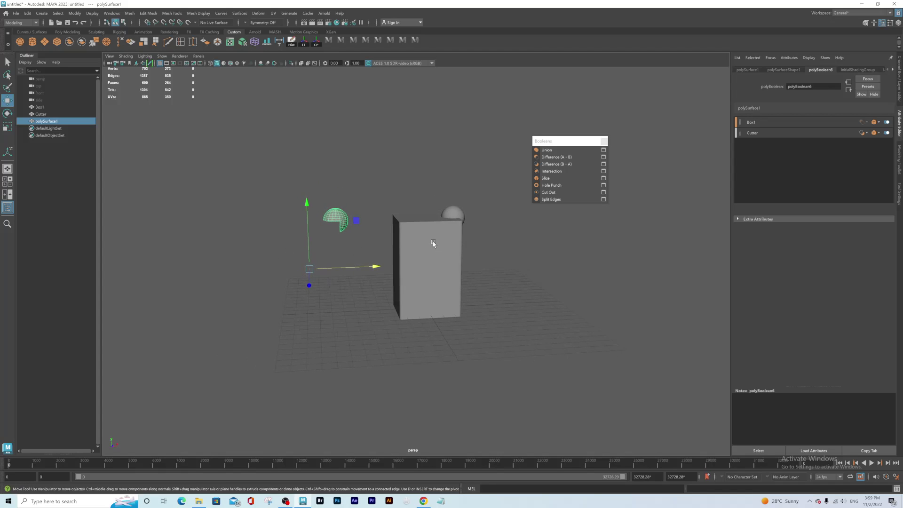
pyautogui.moveTo(346, 228)
pyautogui.keyDown('alt'); pyautogui.mouseDown()
pyautogui.moveTo(331, 223)
pyautogui.moveTo(330, 231)
pyautogui.mouseUp(); pyautogui.keyUp('alt')
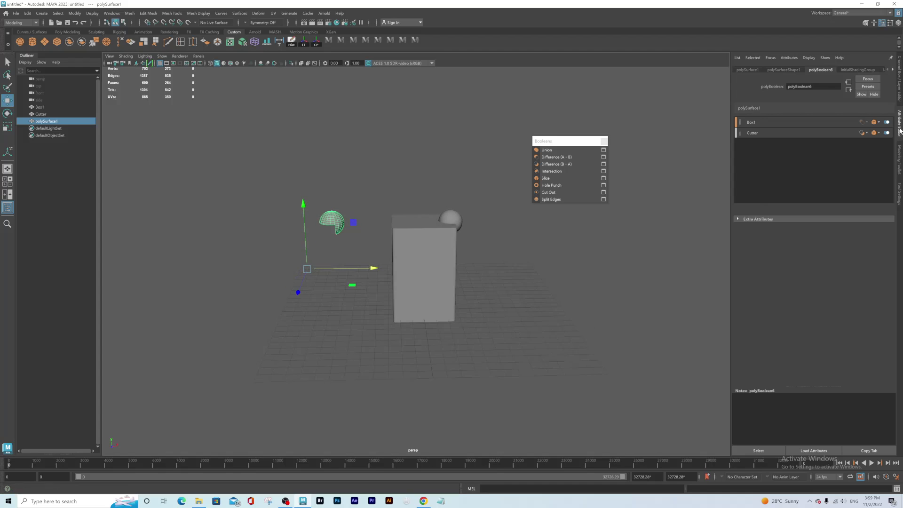
pyautogui.click(866, 133)
pyautogui.keyDown('alt'); pyautogui.moveTo(503, 249); pyautogui.dragTo(404, 229); pyautogui.keyUp('alt')
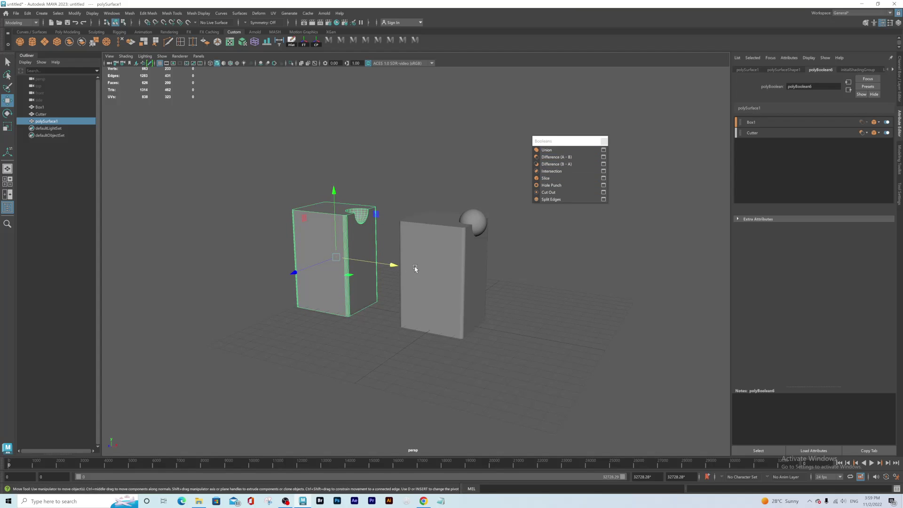
pyautogui.keyDown('alt'); pyautogui.moveTo(414, 261); pyautogui.dragTo(410, 237); pyautogui.keyUp('alt')
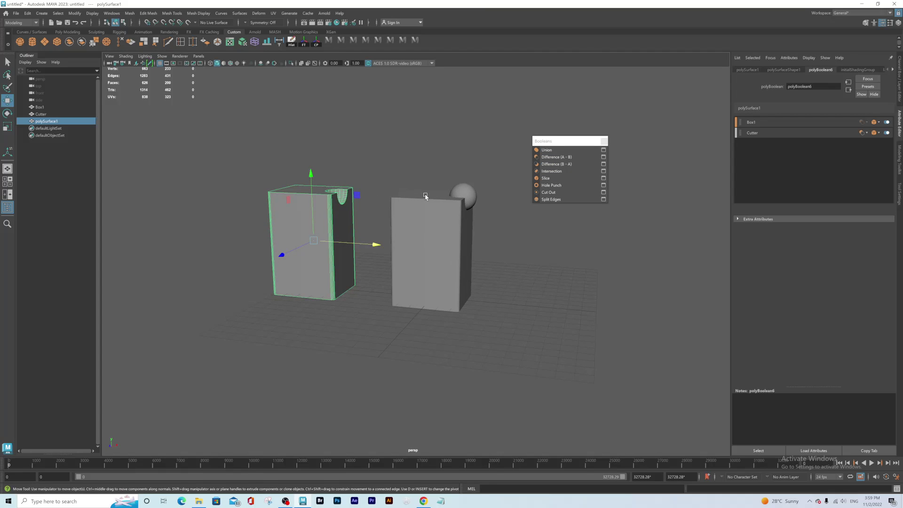
# - Move Cutter down from Box1's upper edge to the upper part of its side face to reposition the spherical cut
pyautogui.click(471, 193)
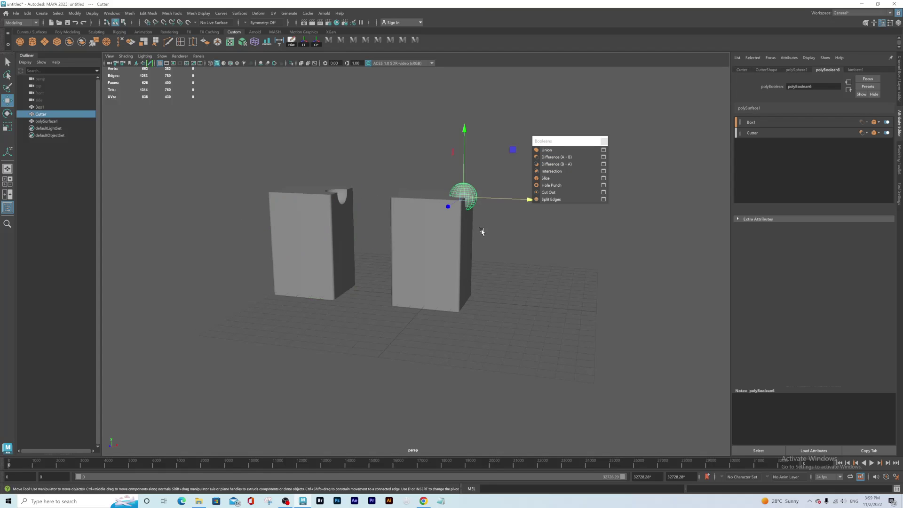
pyautogui.keyDown('alt'); pyautogui.moveTo(471, 194); pyautogui.dragTo(473, 202); pyautogui.keyUp('alt')
pyautogui.moveTo(462, 143)
pyautogui.mouseDown()
pyautogui.moveTo(462, 198)
pyautogui.moveTo(461, 147)
pyautogui.mouseUp()
pyautogui.moveTo(466, 179)
pyautogui.keyDown('alt'); pyautogui.mouseDown()
pyautogui.moveTo(481, 154)
pyautogui.moveTo(446, 171)
pyautogui.moveTo(449, 186)
pyautogui.mouseUp(); pyautogui.keyUp('alt')
pyautogui.moveTo(497, 263)
pyautogui.mouseDown()
pyautogui.moveTo(545, 281)
pyautogui.moveTo(504, 276)
pyautogui.moveTo(534, 286)
pyautogui.moveTo(508, 282)
pyautogui.moveTo(490, 260)
pyautogui.moveTo(449, 260)
pyautogui.moveTo(490, 249)
pyautogui.mouseUp()
pyautogui.keyDown('alt'); pyautogui.moveTo(483, 241); pyautogui.dragTo(416, 253, button='middle'); pyautogui.keyUp('alt')
pyautogui.keyDown('alt'); pyautogui.moveTo(415, 253); pyautogui.dragTo(445, 258, button='right'); pyautogui.keyUp('alt')
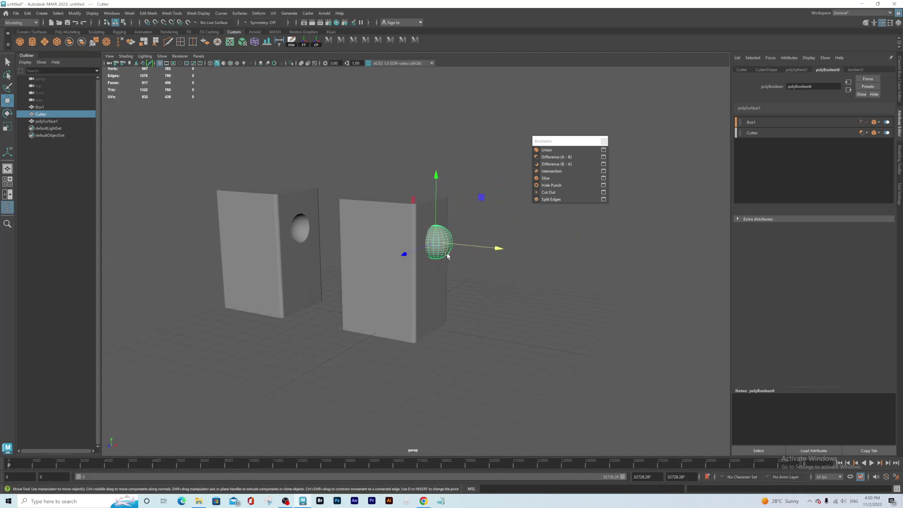
pyautogui.moveTo(436, 172); pyautogui.dragTo(435, 158)
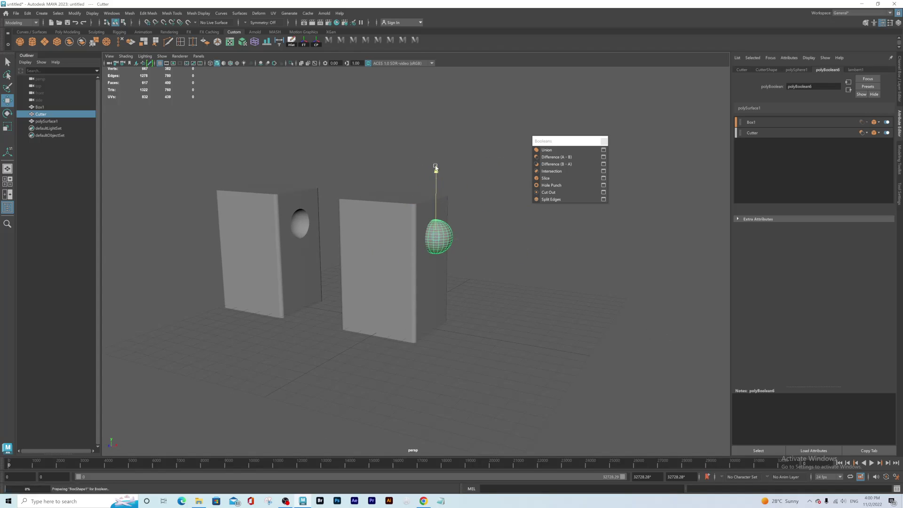
pyautogui.keyDown('alt'); pyautogui.moveTo(457, 279); pyautogui.dragTo(460, 249, button='middle'); pyautogui.keyUp('alt')
pyautogui.keyDown('alt'); pyautogui.moveTo(418, 231); pyautogui.dragTo(357, 221, button='right'); pyautogui.keyUp('alt')
pyautogui.keyDown('alt'); pyautogui.moveTo(447, 266); pyautogui.dragTo(439, 280, button='middle'); pyautogui.keyUp('alt')
pyautogui.keyDown('alt'); pyautogui.moveTo(438, 281); pyautogui.dragTo(396, 269); pyautogui.keyUp('alt')
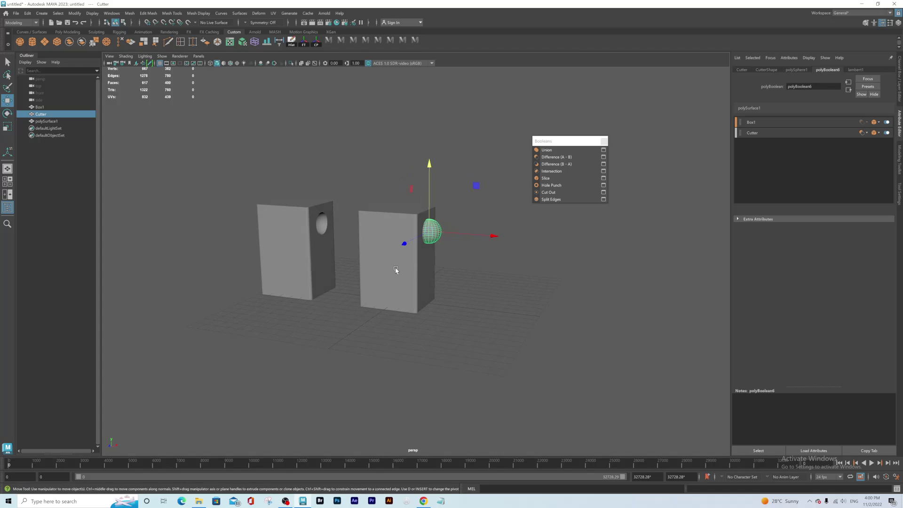
# - Place a polygon cylinder on Box1's top face, scaled uniformly to about 0.56 and stretched vertically
pyautogui.click(32, 42)
pyautogui.moveTo(396, 235); pyautogui.dragTo(396, 144)
pyautogui.press('r')
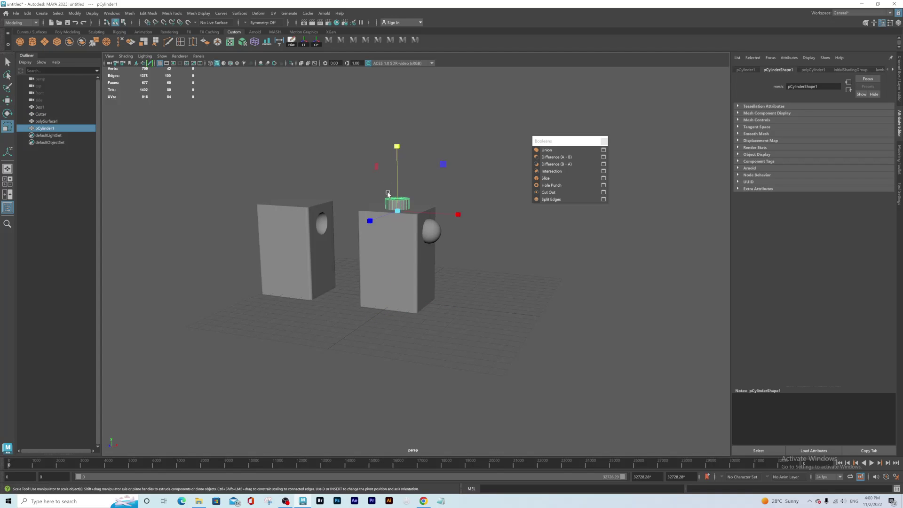
pyautogui.moveTo(397, 211); pyautogui.dragTo(399, 172)
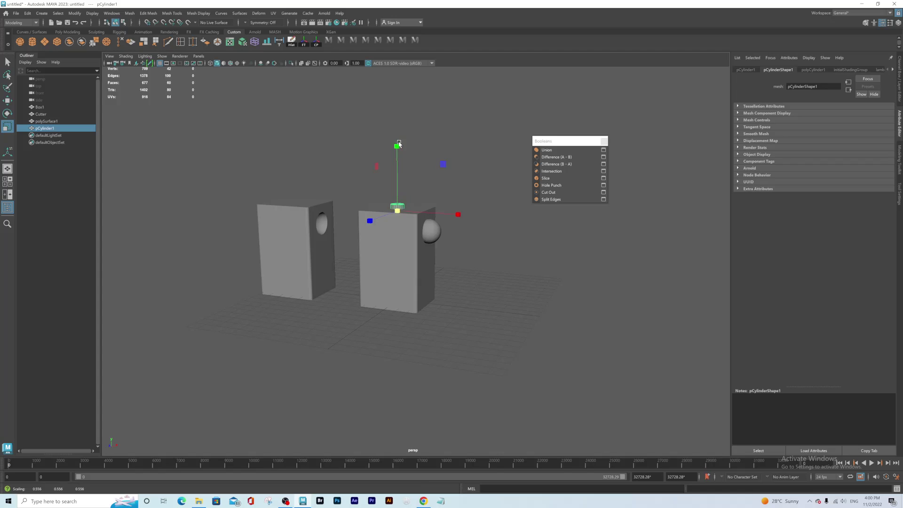
pyautogui.click(399, 167)
pyautogui.click(399, 205)
pyautogui.moveTo(397, 146)
pyautogui.mouseDown()
pyautogui.moveTo(397, 80)
pyautogui.moveTo(397, 143)
pyautogui.mouseUp()
pyautogui.press('w')
pyautogui.keyDown('alt'); pyautogui.moveTo(400, 223); pyautogui.dragTo(461, 260, button='right'); pyautogui.keyUp('alt')
pyautogui.moveTo(461, 260)
pyautogui.keyDown('alt'); pyautogui.mouseDown()
pyautogui.moveTo(482, 246)
pyautogui.moveTo(467, 256)
pyautogui.moveTo(452, 248)
pyautogui.moveTo(454, 264)
pyautogui.mouseUp(); pyautogui.keyUp('alt')
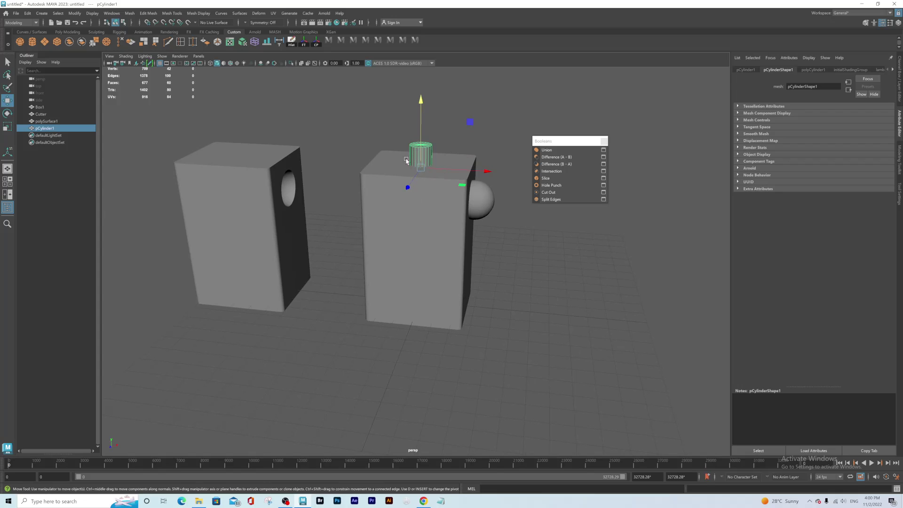
# - Combine the Boolean result mesh with the cylinder using Boolean Union
pyautogui.click(259, 249)
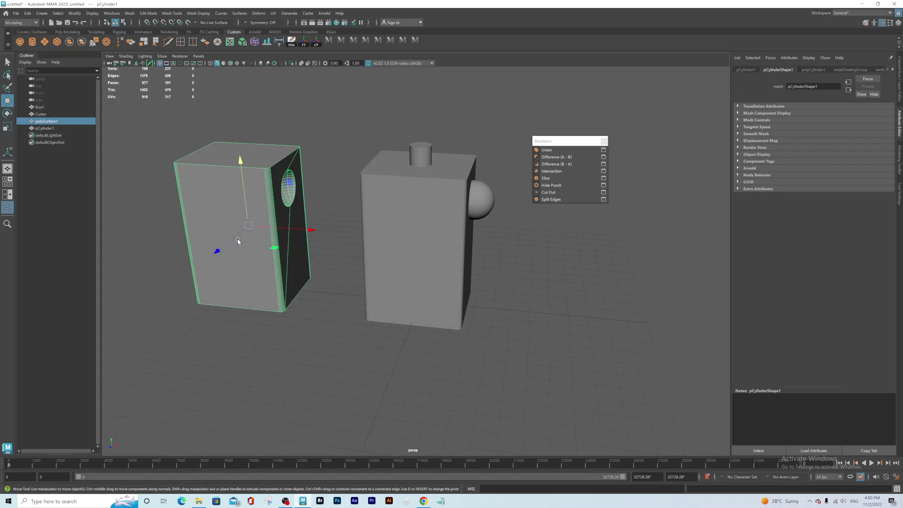
pyautogui.keyDown('shift'); pyautogui.click(419, 149); pyautogui.keyUp('shift')
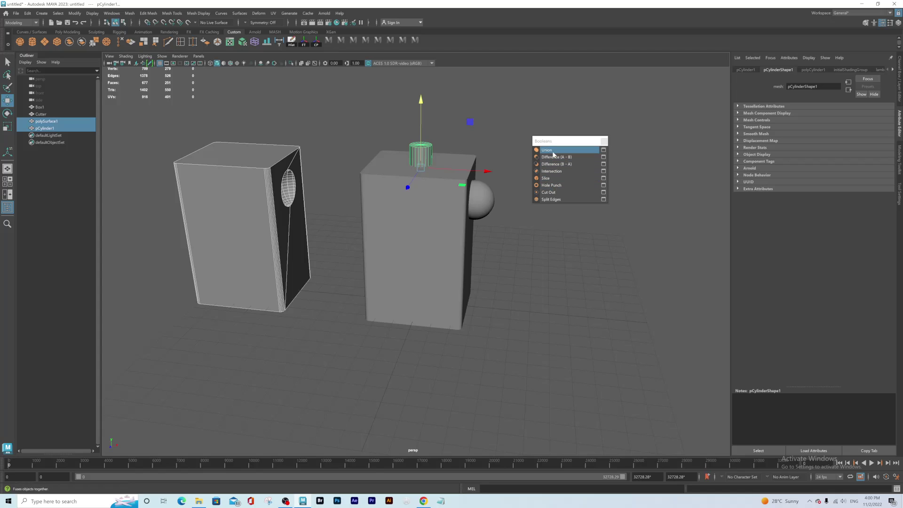
pyautogui.click(551, 151)
pyautogui.keyDown('alt'); pyautogui.moveTo(330, 206); pyautogui.dragTo(391, 230, button='middle'); pyautogui.keyUp('alt')
pyautogui.keyDown('alt'); pyautogui.moveTo(391, 230); pyautogui.dragTo(376, 225); pyautogui.keyUp('alt')
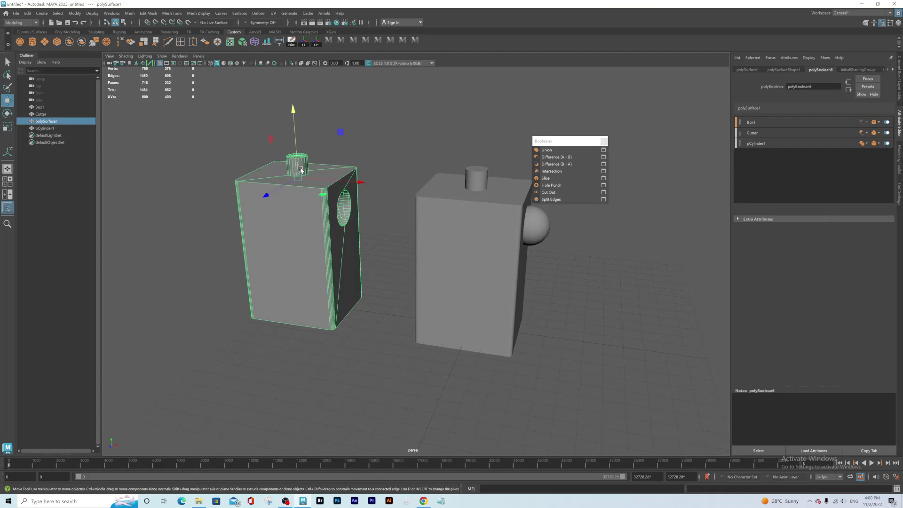
# - Move the cylinder to Box1's front upper edge, at about X -1.04, Y 7.95 and Z 2.02
pyautogui.click(479, 188)
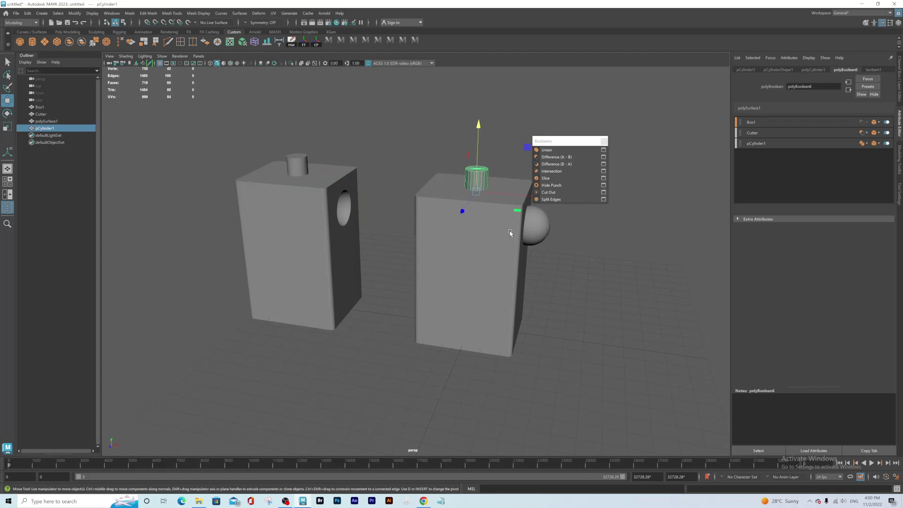
pyautogui.keyDown('alt'); pyautogui.moveTo(516, 196); pyautogui.dragTo(495, 208, button='middle'); pyautogui.keyUp('alt')
pyautogui.moveTo(511, 191); pyautogui.dragTo(402, 229)
pyautogui.moveTo(413, 136); pyautogui.dragTo(410, 133)
pyautogui.moveTo(478, 202); pyautogui.dragTo(474, 200)
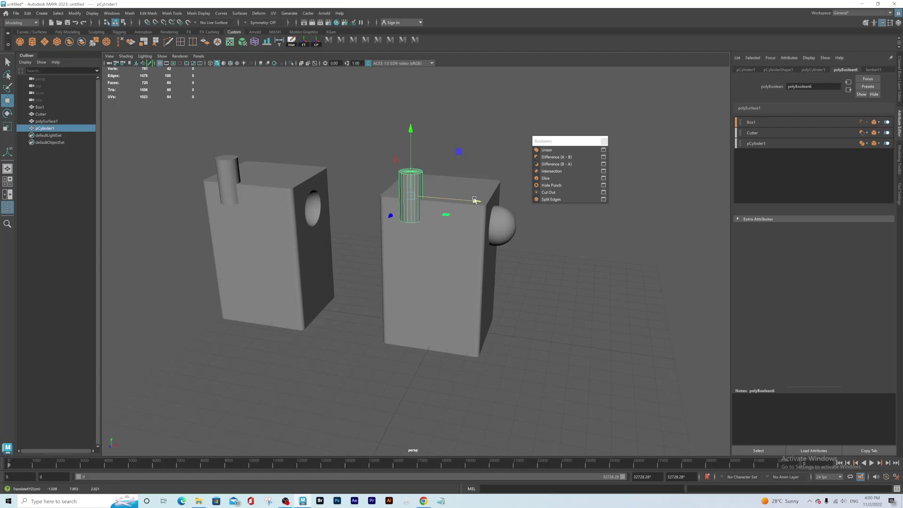
# - Try Cut Out and Difference (B - A) as the cylinder's operation in the Boolean stack
pyautogui.click(867, 144)
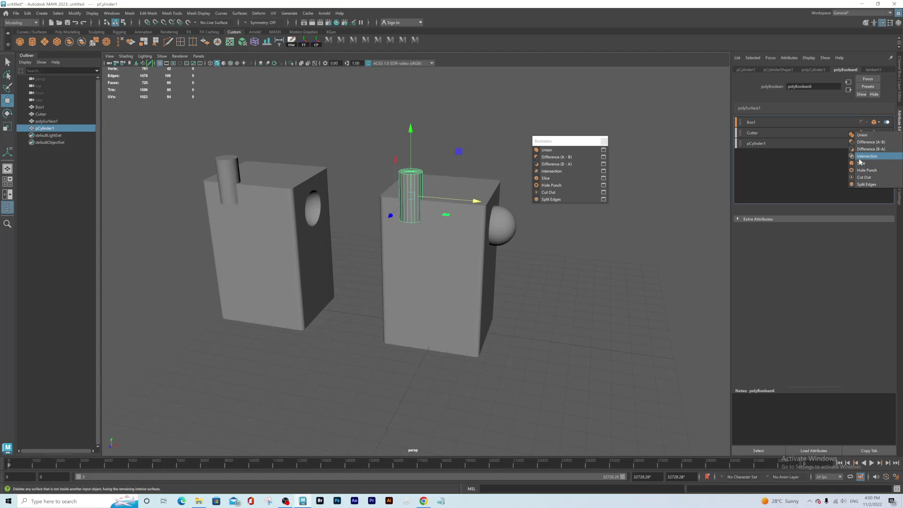
pyautogui.click(861, 178)
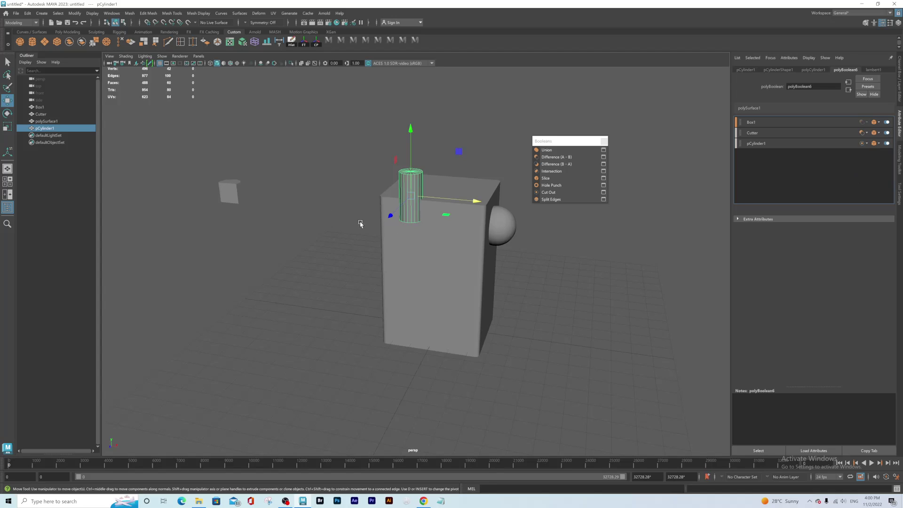
pyautogui.click(867, 144)
pyautogui.click(865, 150)
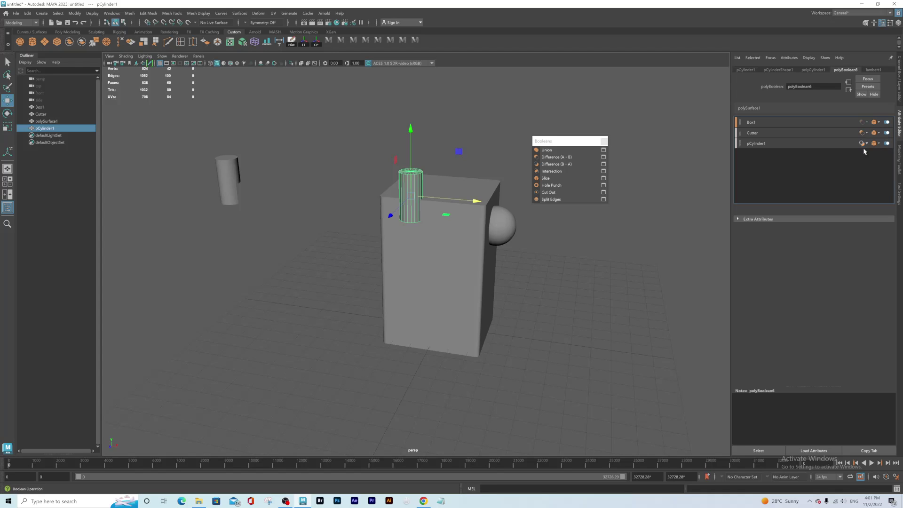
pyautogui.keyDown('alt'); pyautogui.moveTo(223, 194); pyautogui.dragTo(235, 181); pyautogui.keyUp('alt')
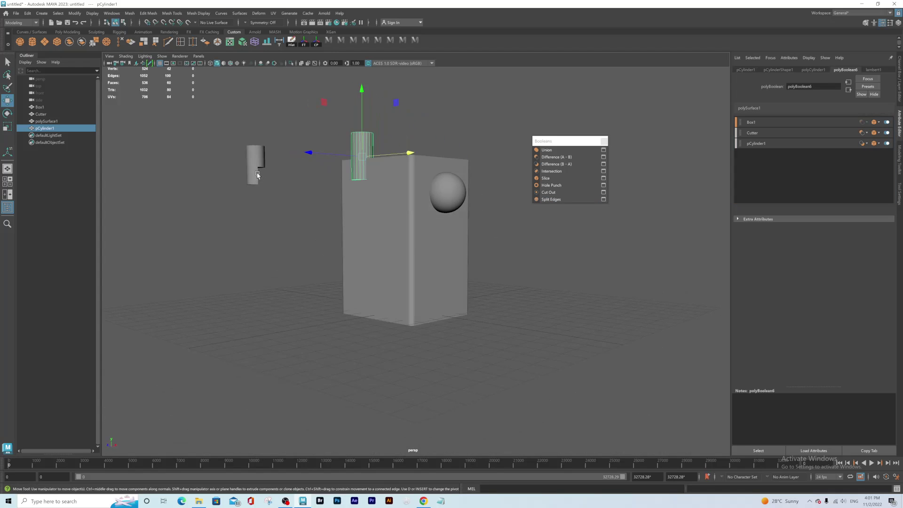
pyautogui.click(868, 144)
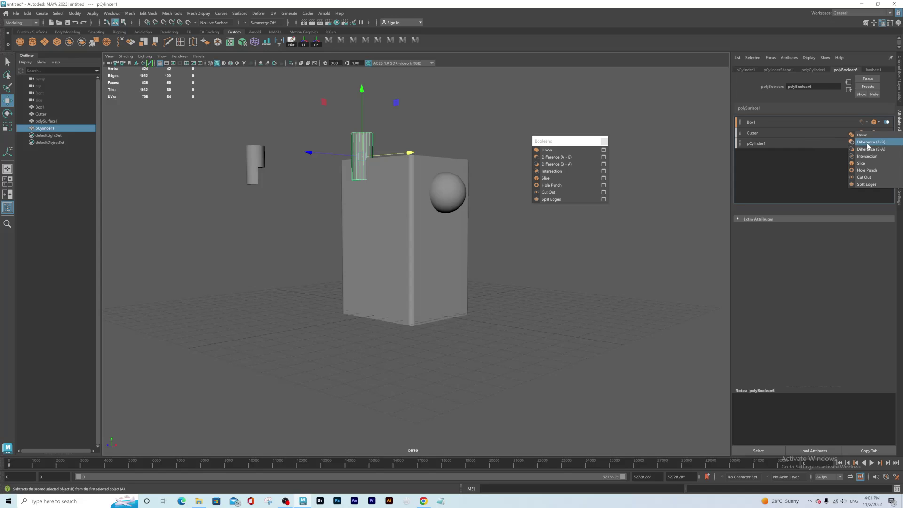
pyautogui.click(866, 151)
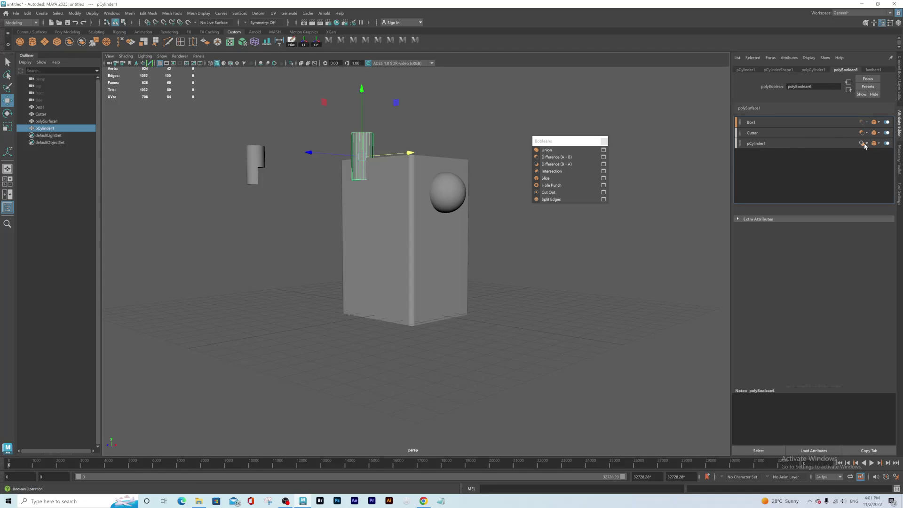
# - Set the cylinder's operation in the Boolean stack to Difference (A - B) so it notches the box's front edge
pyautogui.click(864, 145)
pyautogui.click(862, 148)
pyautogui.click(865, 145)
pyautogui.click(864, 146)
pyautogui.keyDown('alt'); pyautogui.moveTo(358, 205); pyautogui.dragTo(538, 298); pyautogui.keyUp('alt')
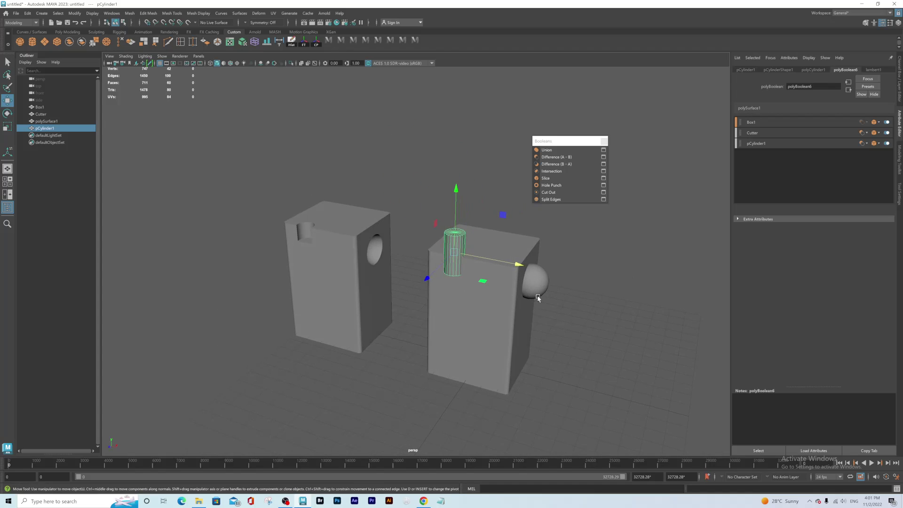
pyautogui.keyDown('alt'); pyautogui.moveTo(539, 289); pyautogui.dragTo(515, 282, button='middle'); pyautogui.keyUp('alt')
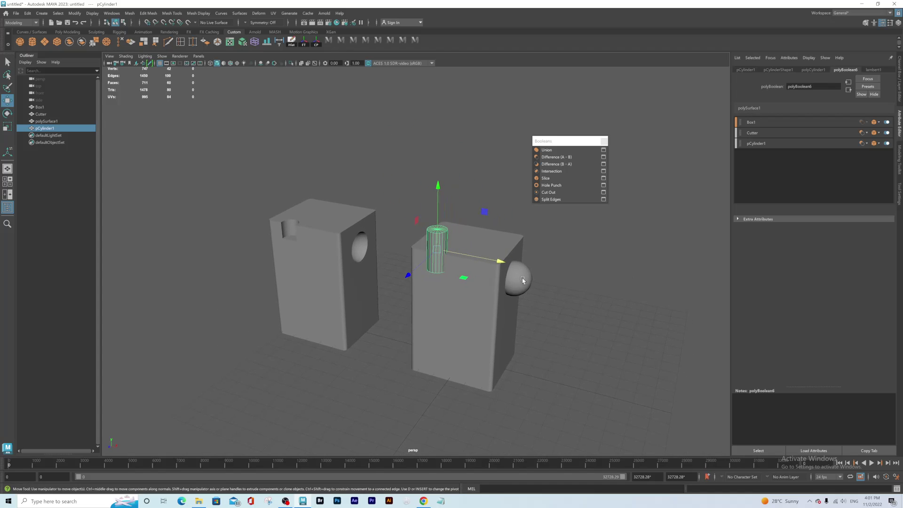
# - Reposition Cutter on Box1's side face at about X 2.48 and Y 5.8, and examine the updated hole
pyautogui.click(519, 281)
pyautogui.moveTo(518, 216); pyautogui.dragTo(519, 197)
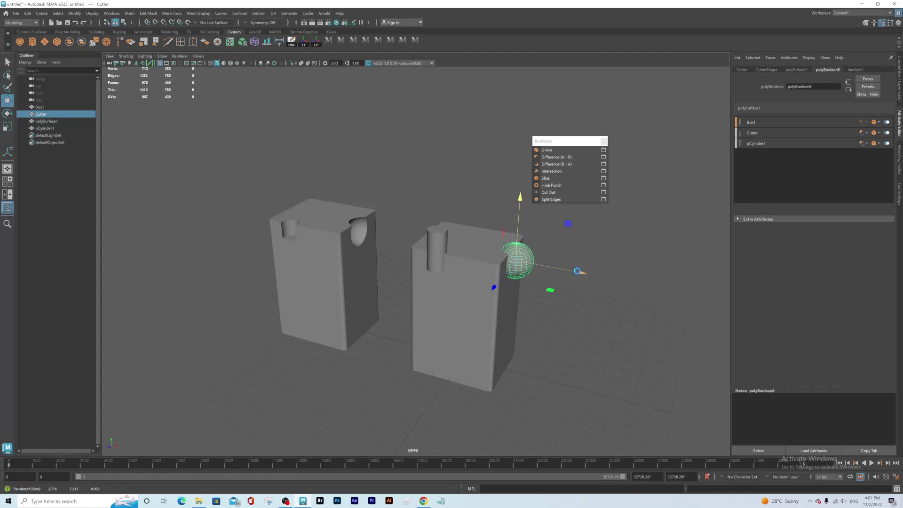
pyautogui.moveTo(578, 273); pyautogui.dragTo(573, 271)
pyautogui.moveTo(514, 197); pyautogui.dragTo(512, 228)
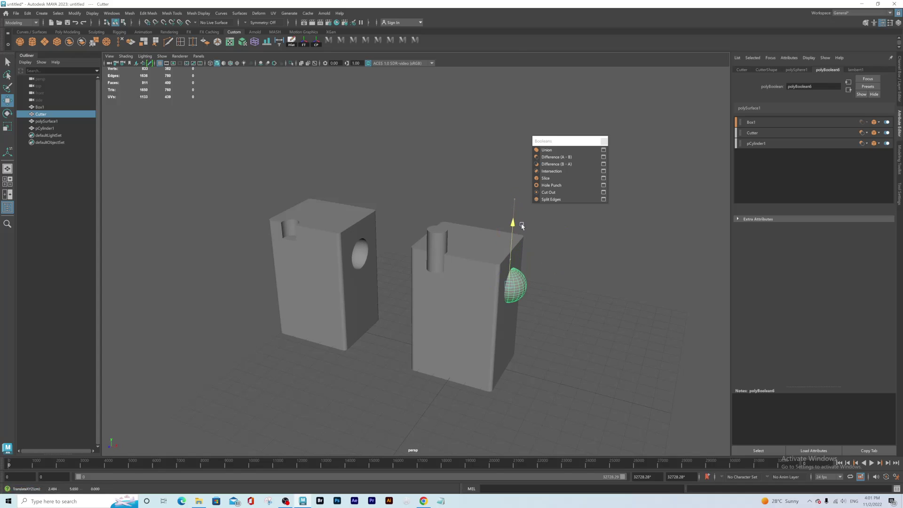
pyautogui.keyDown('alt'); pyautogui.moveTo(495, 339); pyautogui.dragTo(414, 250); pyautogui.keyUp('alt')
pyautogui.keyDown('alt'); pyautogui.moveTo(388, 294); pyautogui.dragTo(429, 278); pyautogui.keyUp('alt')
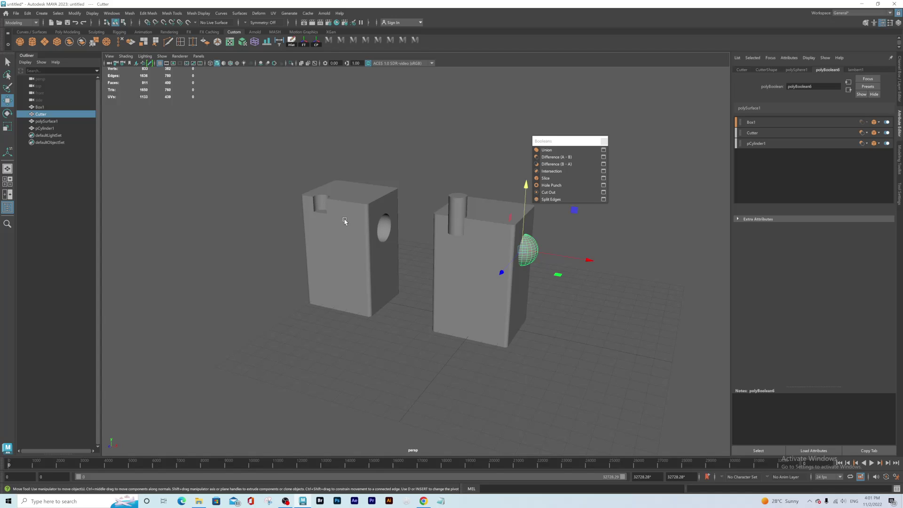
pyautogui.keyDown('alt'); pyautogui.moveTo(382, 291); pyautogui.dragTo(394, 266); pyautogui.keyUp('alt')
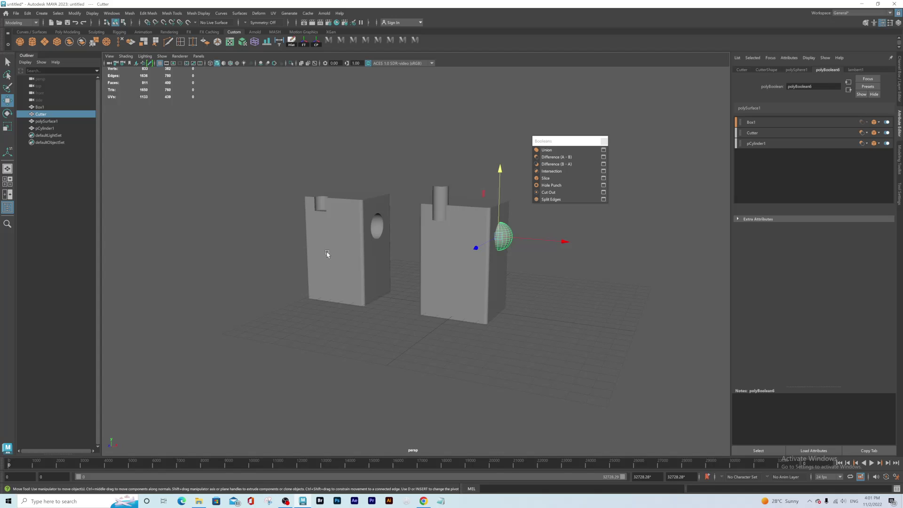
# - Add a cylinder in front of Box1 at about Z 8.77 and scale it to about 0.51 × 3.91 × 0.51
pyautogui.keyDown('alt'); pyautogui.moveTo(338, 262); pyautogui.dragTo(374, 285); pyautogui.keyUp('alt')
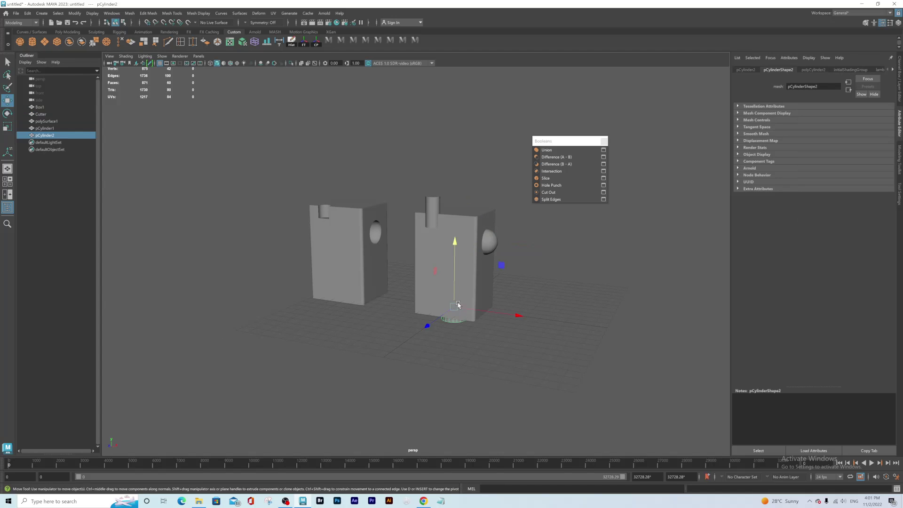
pyautogui.keyDown('alt'); pyautogui.moveTo(456, 303); pyautogui.dragTo(449, 302); pyautogui.keyUp('alt')
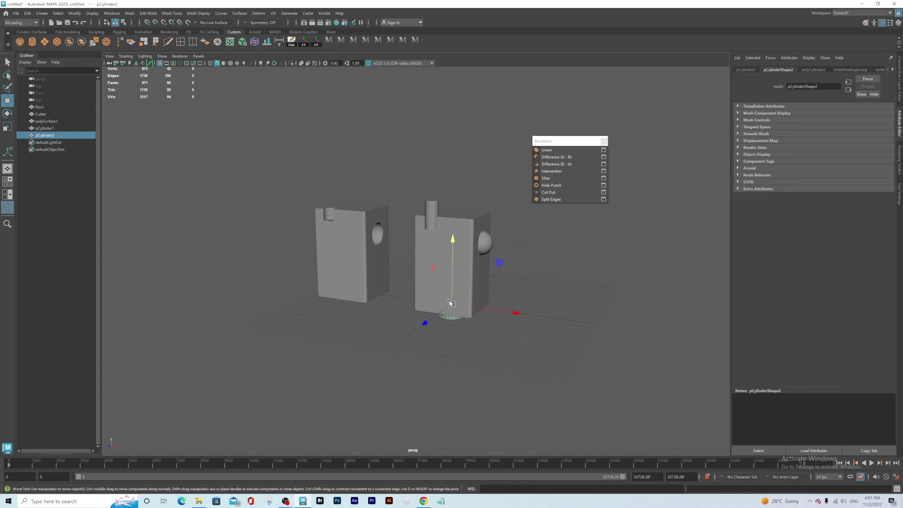
pyautogui.press('r')
pyautogui.press('w')
pyautogui.moveTo(424, 323); pyautogui.dragTo(373, 363)
pyautogui.press('r')
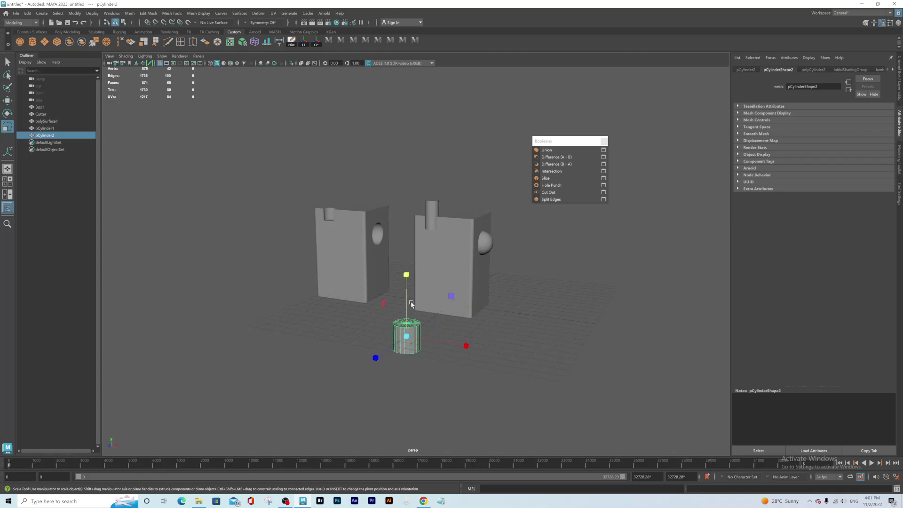
pyautogui.moveTo(407, 275); pyautogui.dragTo(412, 117)
pyautogui.moveTo(407, 333); pyautogui.dragTo(410, 190)
# - Lay the new cylinder horizontally toward Box1's front face with an X rotation of 90 degrees
pyautogui.press('e')
pyautogui.moveTo(402, 281); pyautogui.dragTo(376, 350)
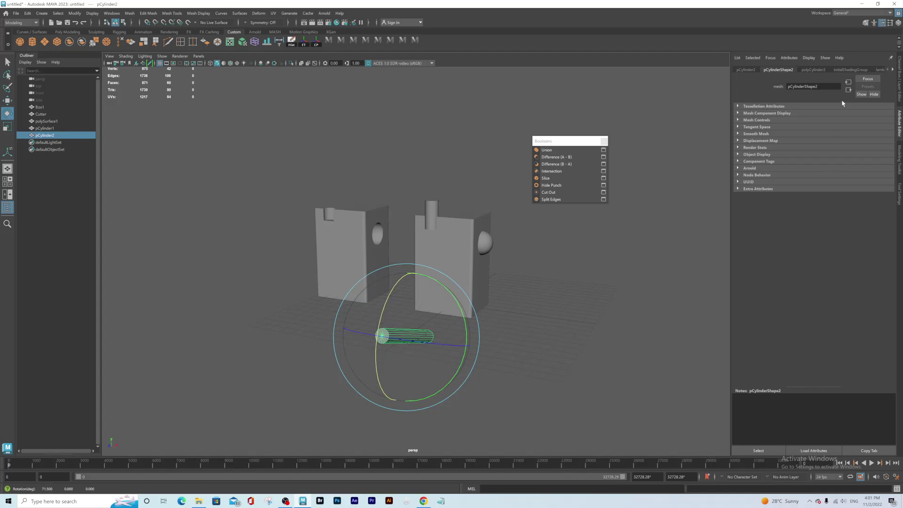
pyautogui.click(899, 81)
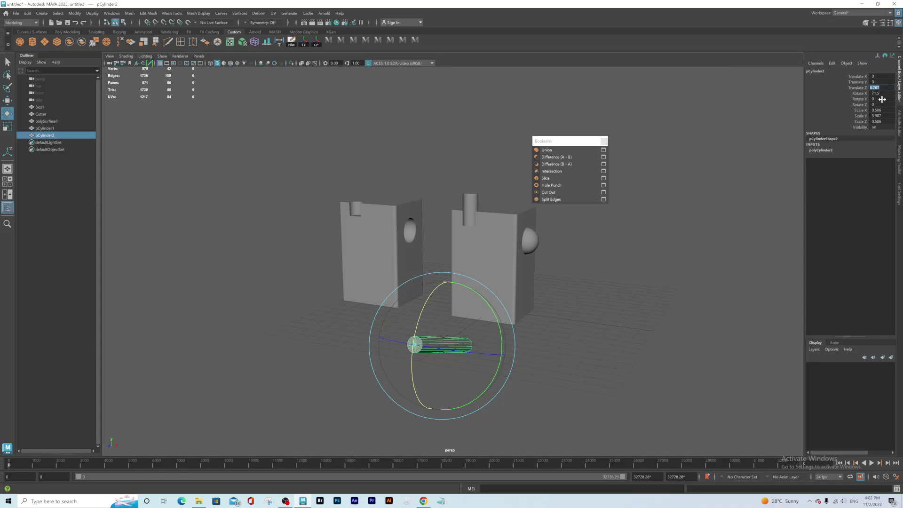
pyautogui.click(877, 94)
pyautogui.write('90')
pyautogui.press('Return')
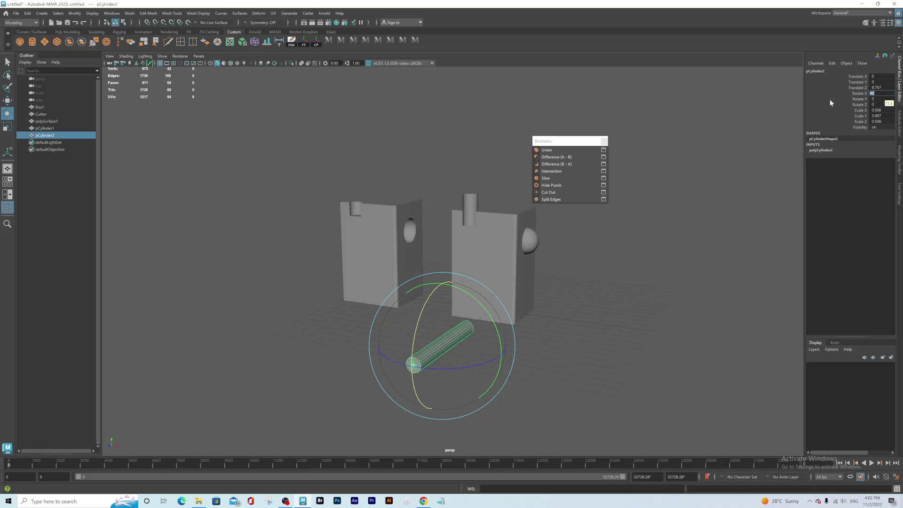
# - Raise the horizontal cylinder to about Y 2.74, level with the lower part of Box1's front face
pyautogui.click(8, 100)
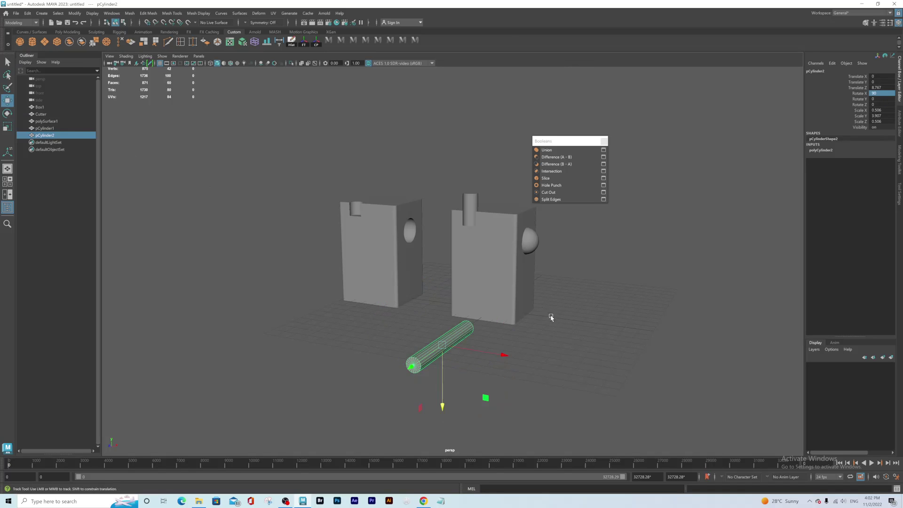
pyautogui.keyDown('alt'); pyautogui.moveTo(550, 319); pyautogui.dragTo(553, 293, button='middle'); pyautogui.keyUp('alt')
pyautogui.moveTo(447, 385); pyautogui.dragTo(484, 337)
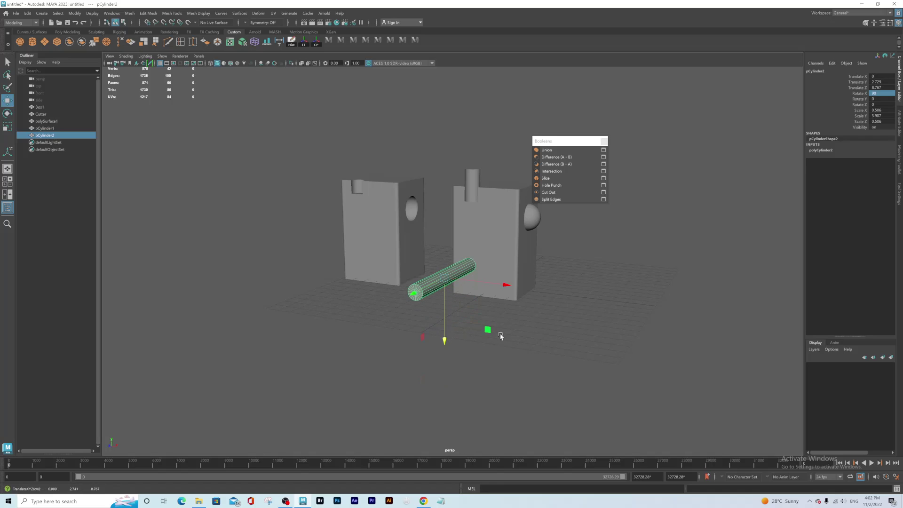
pyautogui.keyDown('alt'); pyautogui.moveTo(529, 316); pyautogui.dragTo(534, 305); pyautogui.keyUp('alt')
pyautogui.keyDown('alt'); pyautogui.moveTo(534, 284); pyautogui.dragTo(457, 292, button='middle'); pyautogui.keyUp('alt')
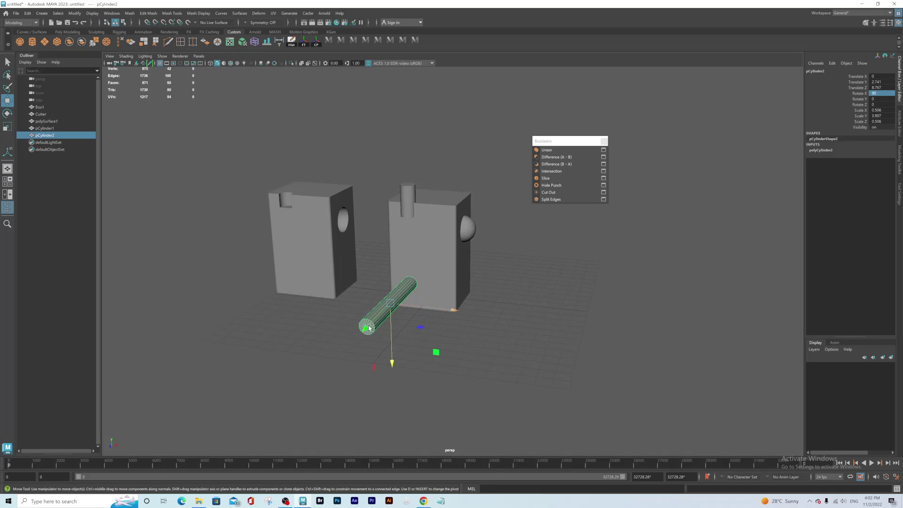
# - Push the cylinder into Box1's front face at about X -1.52, Z 0.31, and place a duplicate beside it at about X 0.52
pyautogui.moveTo(368, 330); pyautogui.dragTo(406, 292)
pyautogui.keyDown('alt'); pyautogui.moveTo(602, 277); pyautogui.dragTo(517, 280); pyautogui.keyUp('alt')
pyautogui.moveTo(331, 271); pyautogui.dragTo(470, 275)
pyautogui.moveTo(522, 262)
pyautogui.mouseDown()
pyautogui.moveTo(499, 264)
pyautogui.moveTo(473, 291)
pyautogui.moveTo(518, 273)
pyautogui.mouseUp()
pyautogui.hotkey('ctrl', 'd')
pyautogui.keyDown('alt'); pyautogui.moveTo(465, 297); pyautogui.dragTo(399, 296); pyautogui.keyUp('alt')
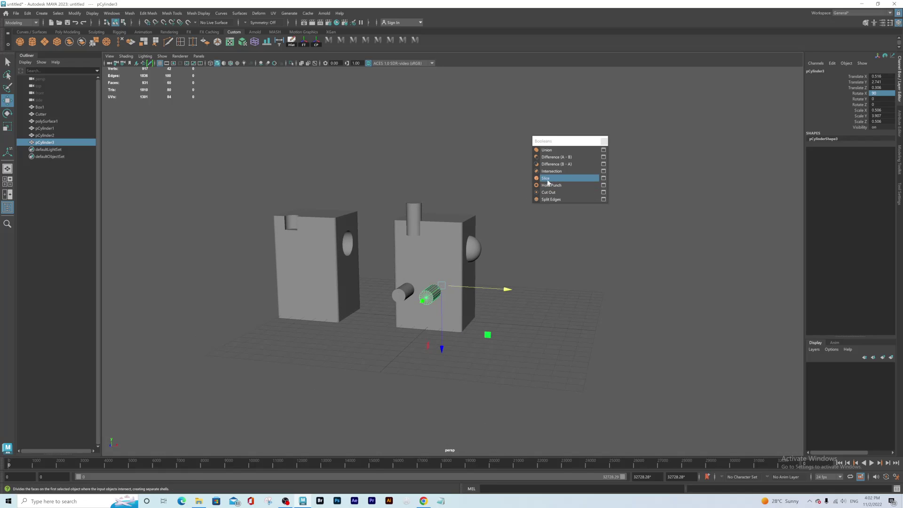
# - Apply a Slice Boolean to polySurface1 with pCylinder2 and view the result's front face
pyautogui.click(304, 270)
pyautogui.keyDown('shift'); pyautogui.click(403, 293); pyautogui.keyUp('shift')
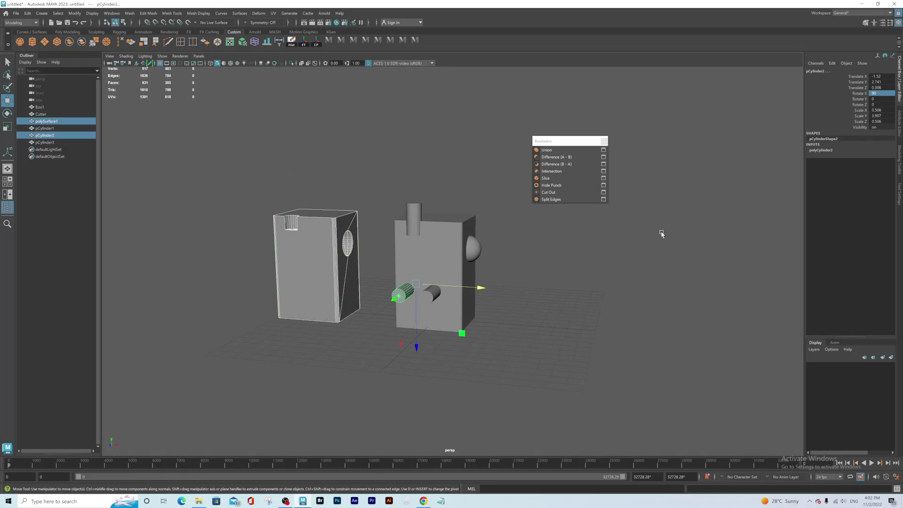
pyautogui.click(550, 179)
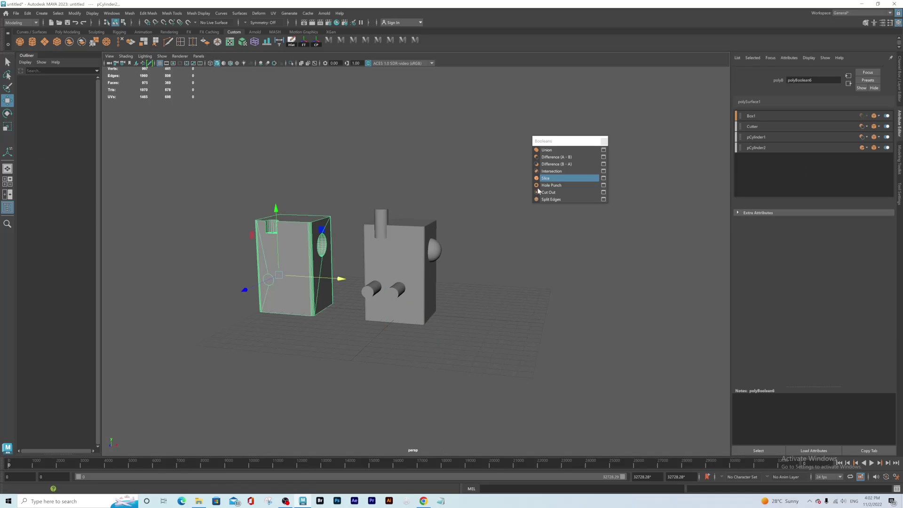
pyautogui.keyDown('alt'); pyautogui.moveTo(329, 282); pyautogui.dragTo(364, 286); pyautogui.keyUp('alt')
pyautogui.keyDown('alt'); pyautogui.moveTo(325, 314); pyautogui.dragTo(379, 283, button='right'); pyautogui.keyUp('alt')
pyautogui.keyDown('alt'); pyautogui.moveTo(374, 315); pyautogui.dragTo(358, 280); pyautogui.keyUp('alt')
# - Try scaling down the sliced circular face on polySurface1 to inspect its edges, and undo the scaling
pyautogui.click(242, 281)
pyautogui.click(331, 262)
pyautogui.rightClick(330, 261)
pyautogui.moveTo(331, 263); pyautogui.dragTo(330, 280, button='right')
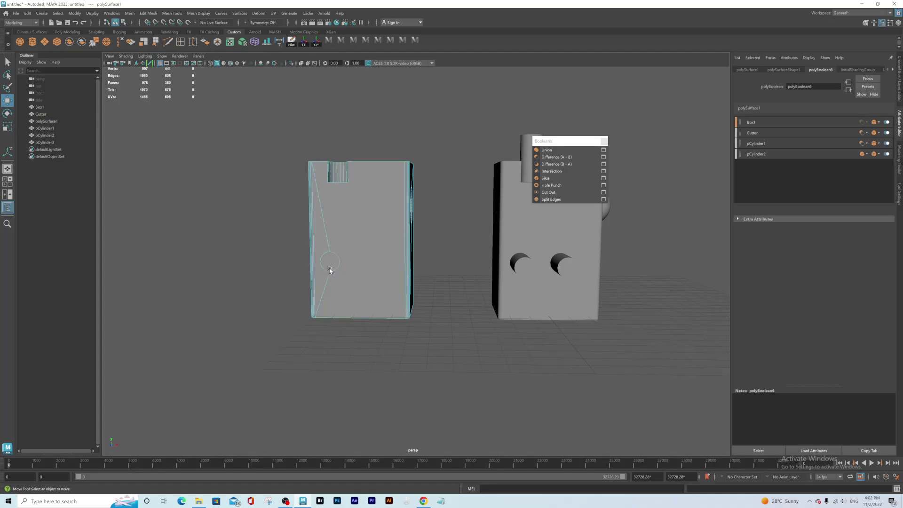
pyautogui.click(332, 260)
pyautogui.keyDown('alt'); pyautogui.moveTo(332, 260); pyautogui.dragTo(425, 272); pyautogui.keyUp('alt')
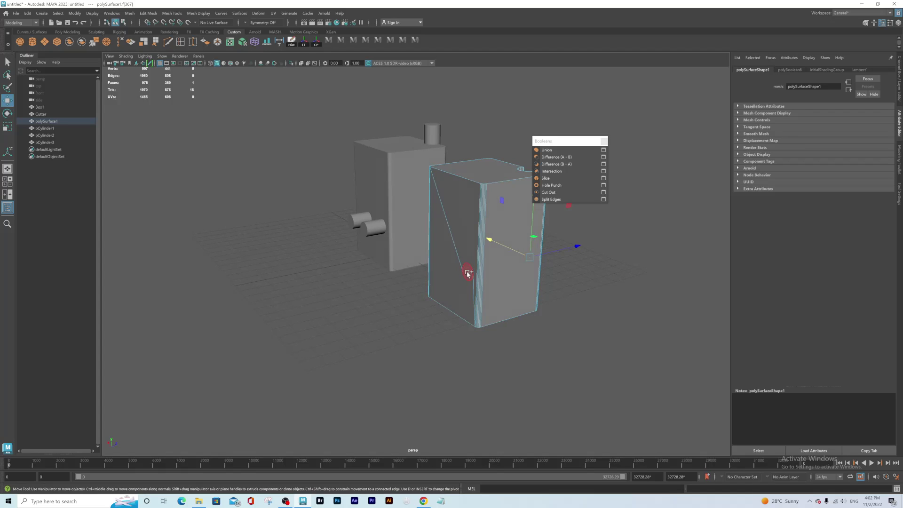
pyautogui.keyDown('alt'); pyautogui.moveTo(513, 295); pyautogui.dragTo(433, 316); pyautogui.keyUp('alt')
pyautogui.click(462, 329)
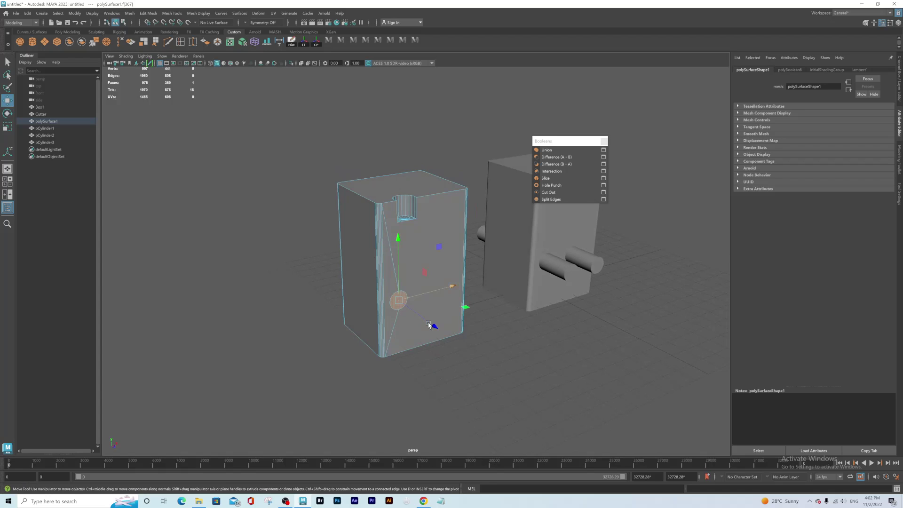
pyautogui.press('r')
pyautogui.moveTo(398, 300); pyautogui.dragTo(398, 301)
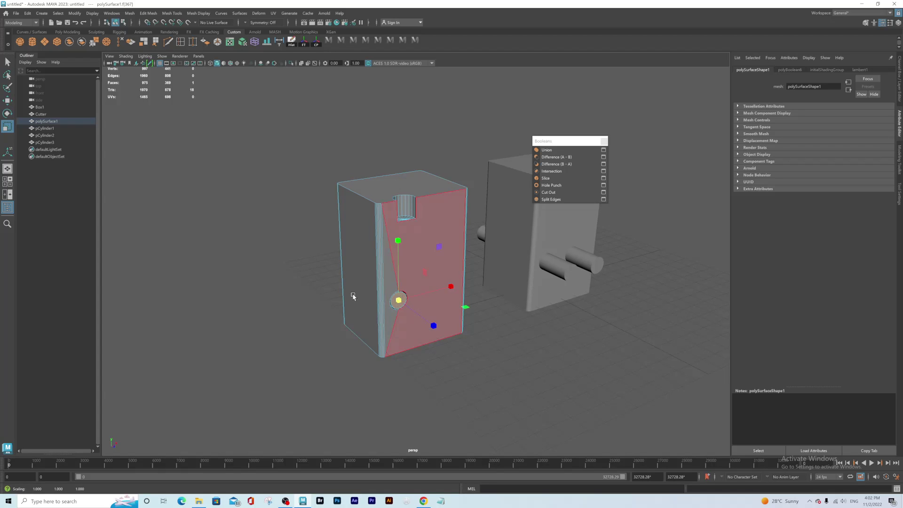
pyautogui.scroll(6, 399, 291)
pyautogui.keyDown('alt'); pyautogui.moveTo(484, 309); pyautogui.dragTo(417, 282); pyautogui.keyUp('alt')
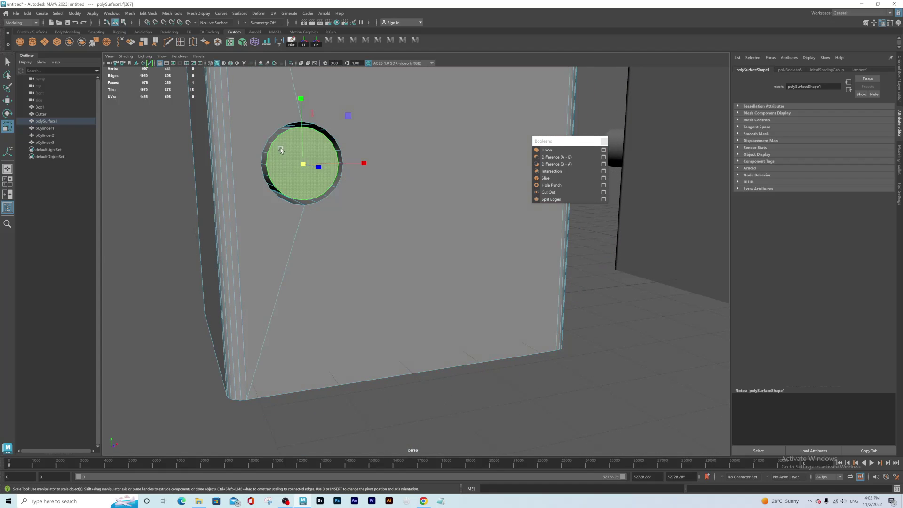
pyautogui.keyDown('alt'); pyautogui.moveTo(282, 149); pyautogui.dragTo(266, 153); pyautogui.keyUp('alt')
pyautogui.keyDown('alt'); pyautogui.moveTo(314, 281); pyautogui.dragTo(236, 248); pyautogui.keyUp('alt')
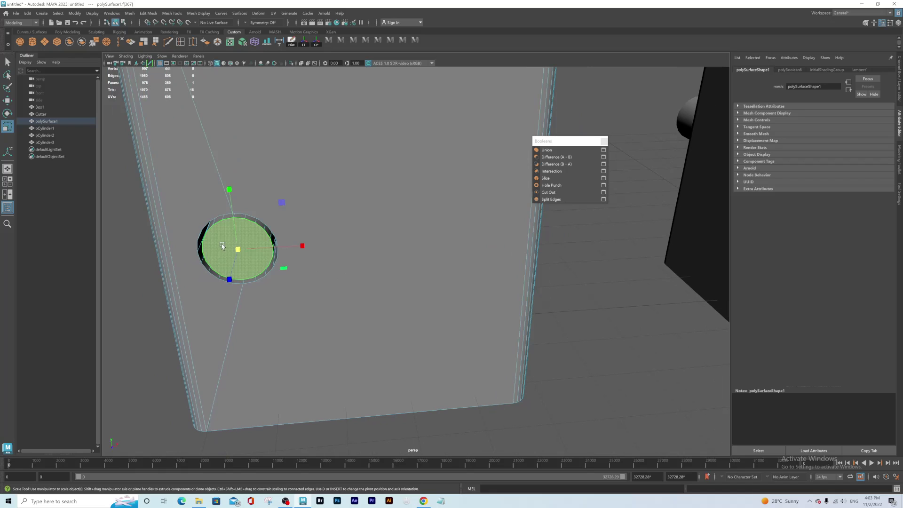
pyautogui.hotkey('ctrl', 'z')
pyautogui.keyDown('alt'); pyautogui.moveTo(472, 317); pyautogui.dragTo(407, 287, button='right'); pyautogui.keyUp('alt')
pyautogui.keyDown('alt'); pyautogui.moveTo(407, 286); pyautogui.dragTo(458, 332); pyautogui.keyUp('alt')
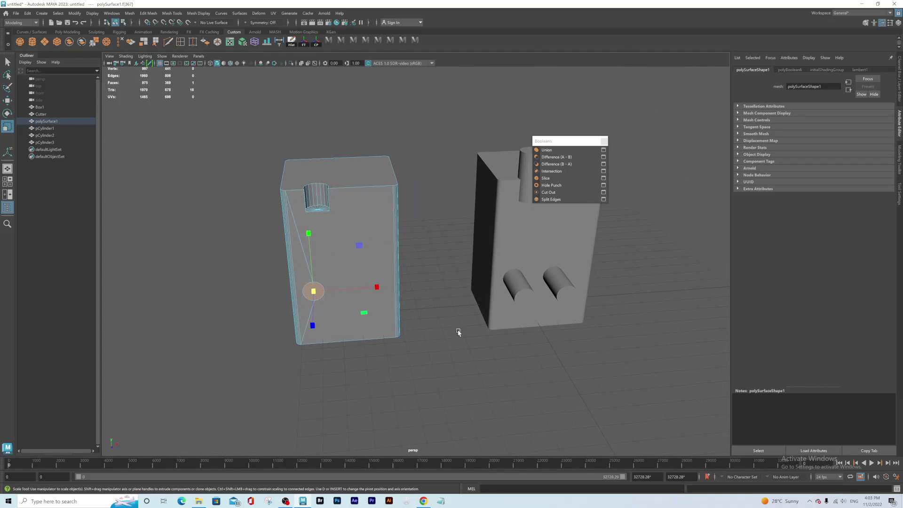
# - Apply a Split Edges Boolean to polySurface1 with pCylinder3, the second horizontal cylinder
pyautogui.click(561, 284)
pyautogui.click(384, 288)
pyautogui.keyDown('shift'); pyautogui.click(567, 291); pyautogui.keyUp('shift')
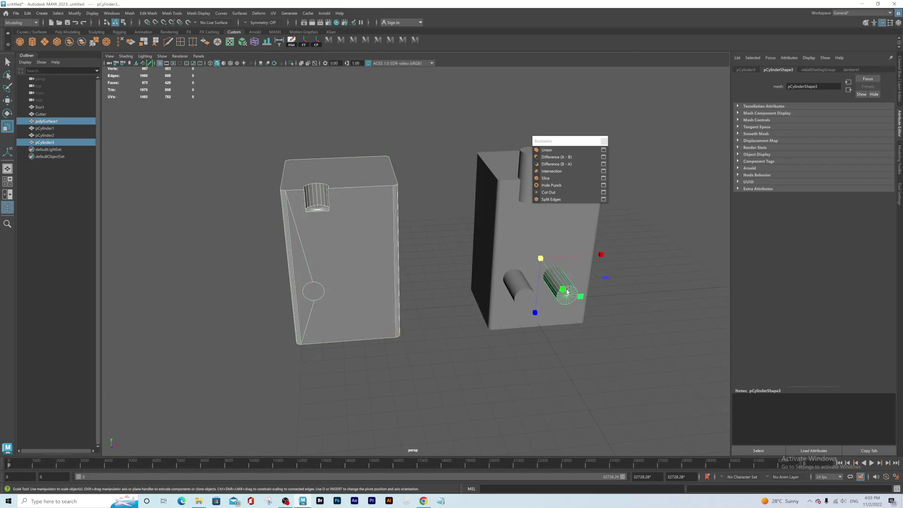
pyautogui.click(548, 199)
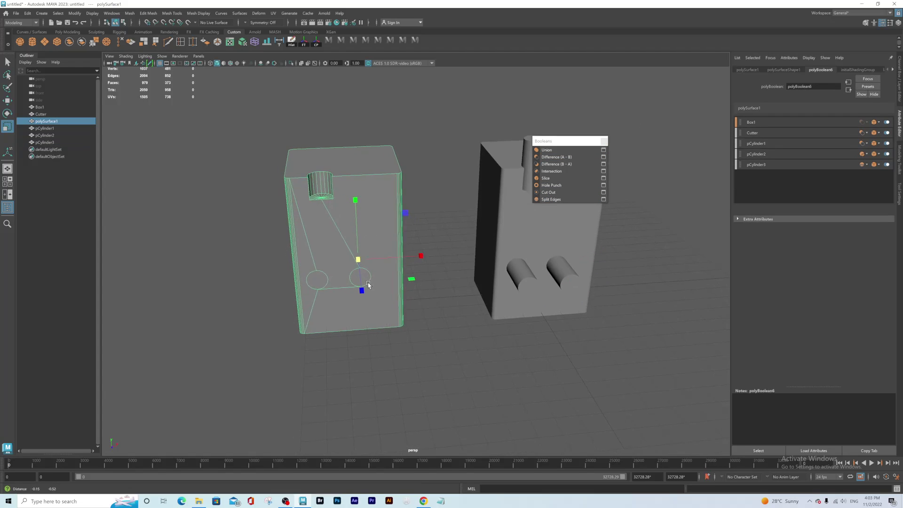
# - Try scaling the circular face made by Split Edges on polySurface1, and undo the change
pyautogui.scroll(4, 370, 287)
pyautogui.keyDown('alt'); pyautogui.moveTo(369, 287); pyautogui.dragTo(372, 253); pyautogui.keyUp('alt')
pyautogui.moveTo(367, 254); pyautogui.dragTo(363, 268, button='right')
pyautogui.click(363, 254)
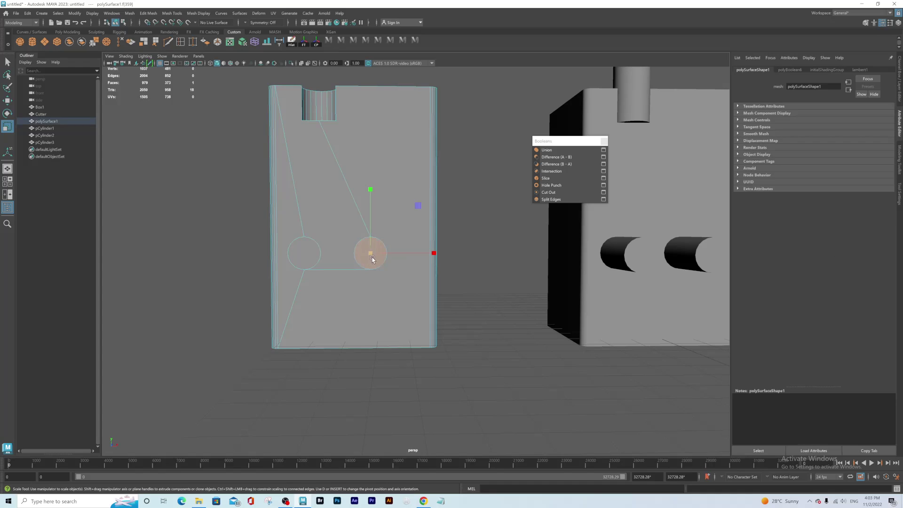
pyautogui.moveTo(372, 259); pyautogui.dragTo(316, 267)
pyautogui.hotkey('ctrl', 'z')
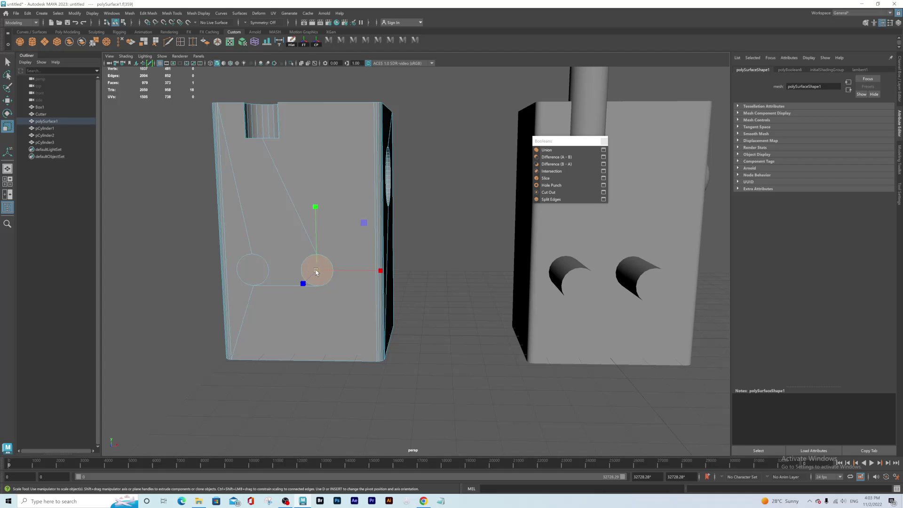
# - Duplicate pCylinder3 and move the copy above and between the two horizontal cylinders on Box1's front face
pyautogui.scroll(-4, 545, 325)
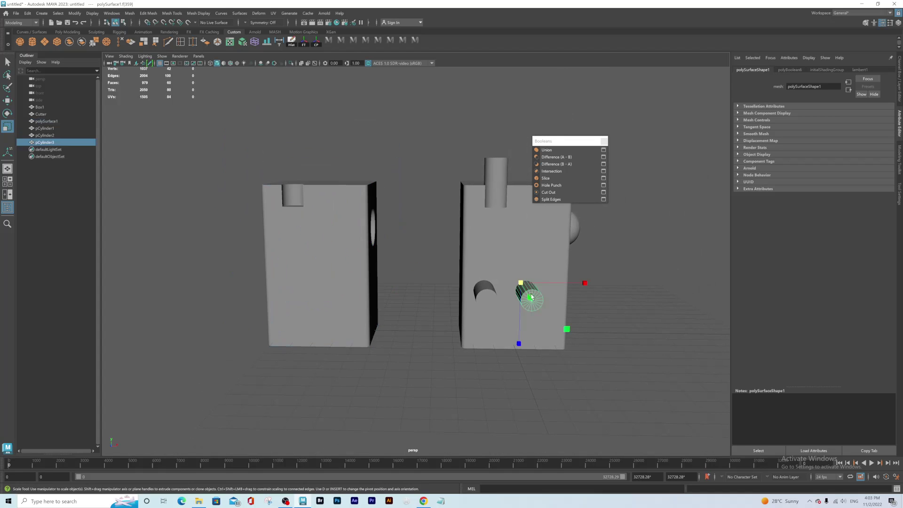
pyautogui.click(531, 296)
pyautogui.keyDown('alt'); pyautogui.moveTo(529, 293); pyautogui.dragTo(523, 325, button='middle'); pyautogui.keyUp('alt')
pyautogui.hotkey('ctrl', 'd')
pyautogui.press('w')
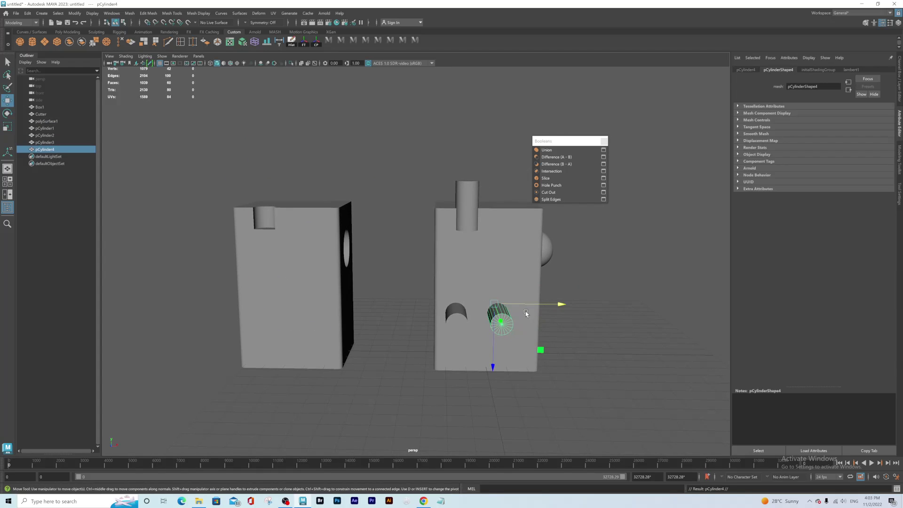
pyautogui.moveTo(493, 364); pyautogui.dragTo(494, 343)
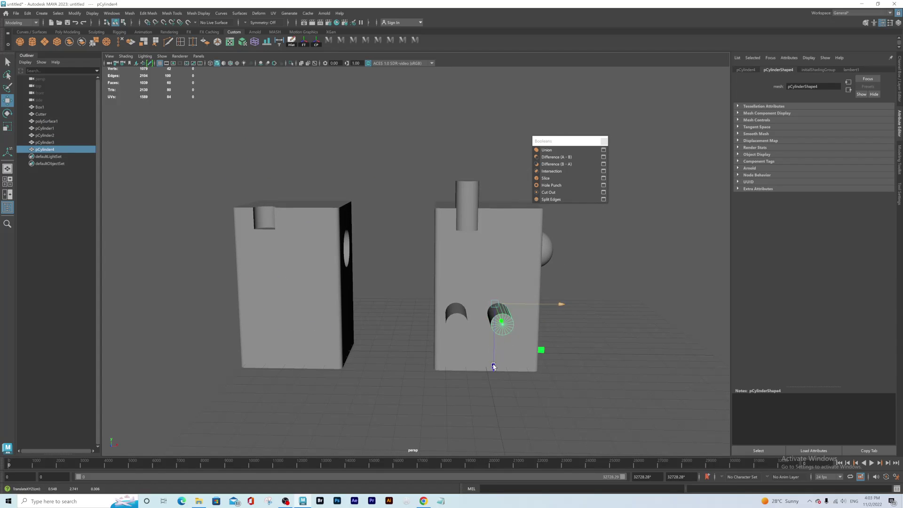
pyautogui.moveTo(495, 370); pyautogui.dragTo(490, 333)
pyautogui.moveTo(513, 289); pyautogui.dragTo(467, 318)
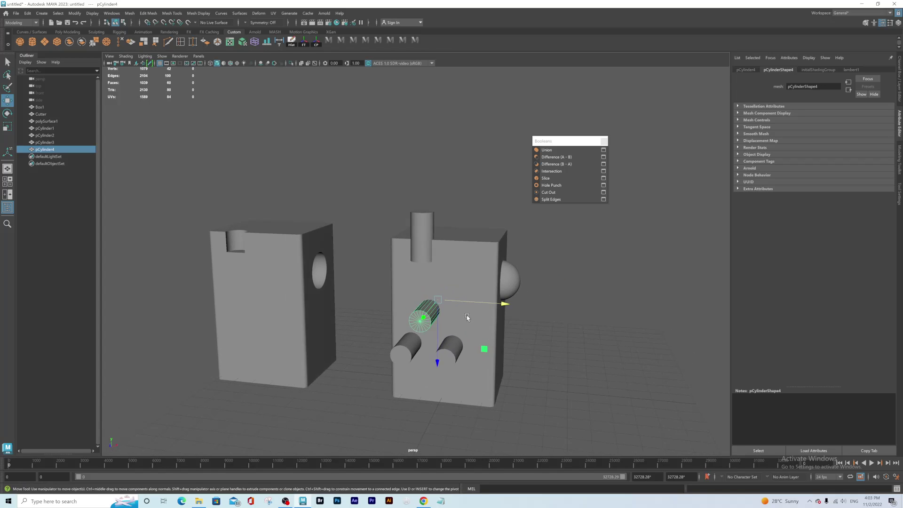
# - Apply a Hole Punch Boolean to polySurface1 with the upper cylinder, pCylinder4, and look into the punched opening
pyautogui.keyDown('alt'); pyautogui.moveTo(467, 318); pyautogui.dragTo(479, 301, button='middle'); pyautogui.keyUp('alt')
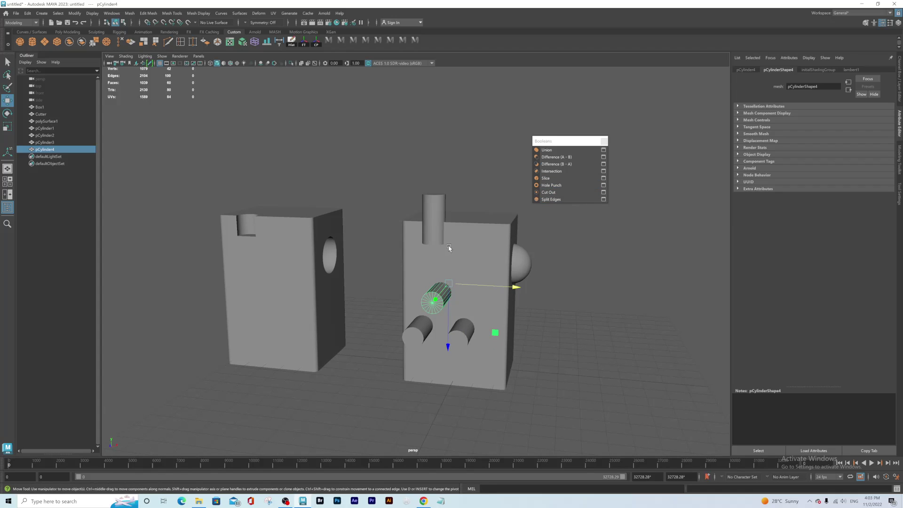
pyautogui.click(291, 286)
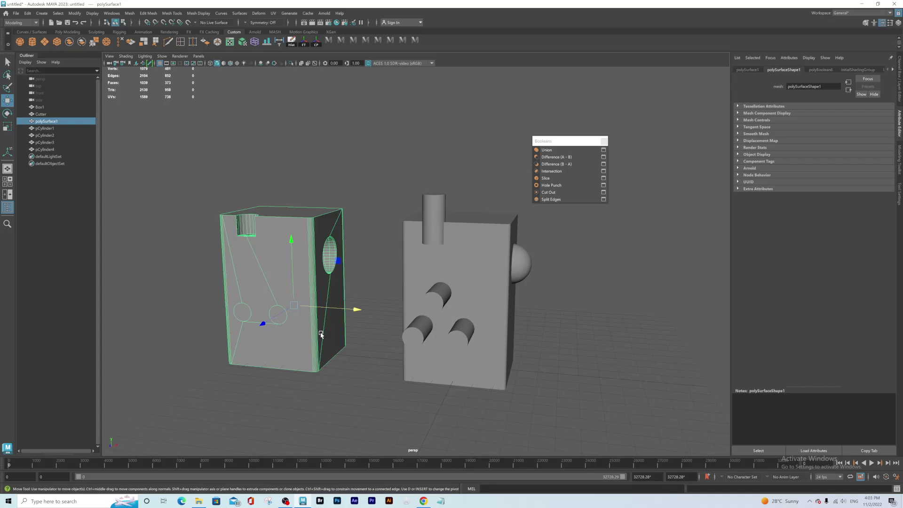
pyautogui.keyDown('shift'); pyautogui.click(440, 296); pyautogui.keyUp('shift')
pyautogui.click(547, 184)
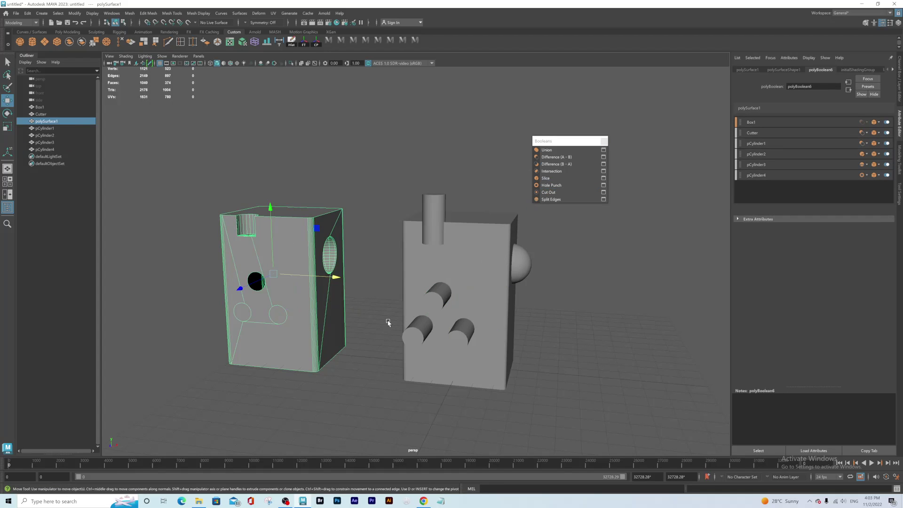
pyautogui.keyDown('alt'); pyautogui.moveTo(305, 296); pyautogui.dragTo(340, 314, button='middle'); pyautogui.keyUp('alt')
pyautogui.keyDown('alt'); pyautogui.moveTo(340, 314); pyautogui.dragTo(330, 283); pyautogui.keyUp('alt')
pyautogui.keyDown('alt'); pyautogui.moveTo(284, 259); pyautogui.dragTo(333, 291); pyautogui.keyUp('alt')
# - Add a polygon cube, raise it to the upper part of Box1 and enlarge it
pyautogui.scroll(-3, 334, 292)
pyautogui.keyDown('alt'); pyautogui.moveTo(530, 325); pyautogui.dragTo(518, 320, button='middle'); pyautogui.keyUp('alt')
pyautogui.scroll(-3, 512, 301)
pyautogui.keyDown('alt'); pyautogui.moveTo(505, 270); pyautogui.dragTo(501, 322); pyautogui.keyUp('alt')
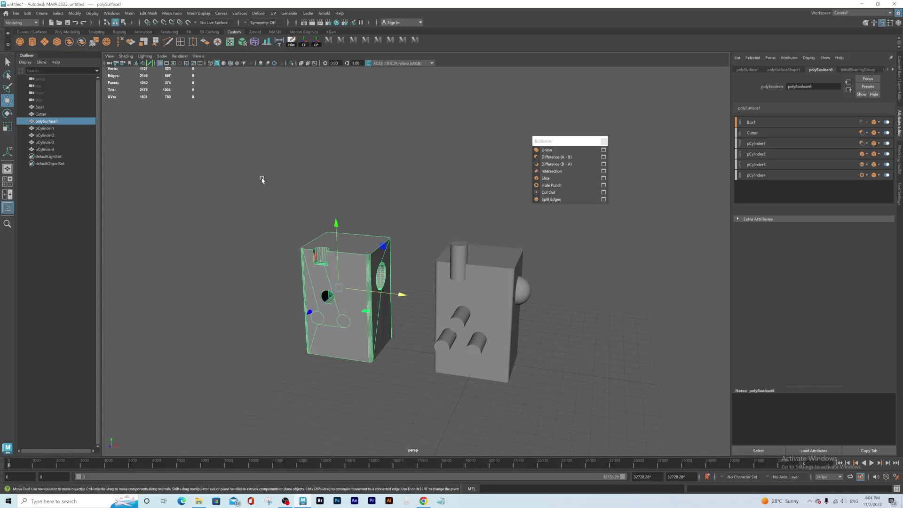
pyautogui.moveTo(479, 300); pyautogui.dragTo(486, 195)
pyautogui.press('r')
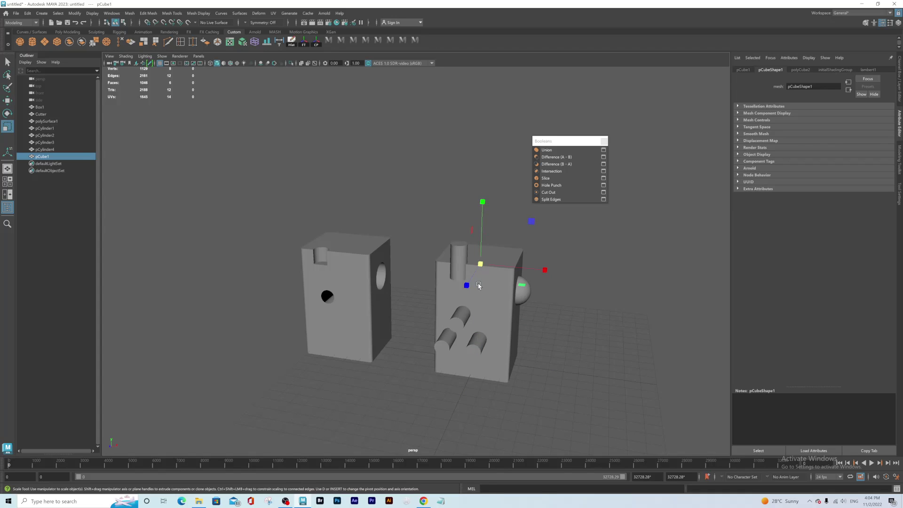
pyautogui.moveTo(481, 264); pyautogui.dragTo(550, 285)
pyautogui.press('w')
pyautogui.moveTo(484, 214); pyautogui.dragTo(486, 203)
# - Adjust the cube's position so it overlaps Box1's upper front edge beside the vertical cylinder
pyautogui.keyDown('alt'); pyautogui.moveTo(466, 286); pyautogui.dragTo(448, 282, button='middle'); pyautogui.keyUp('alt')
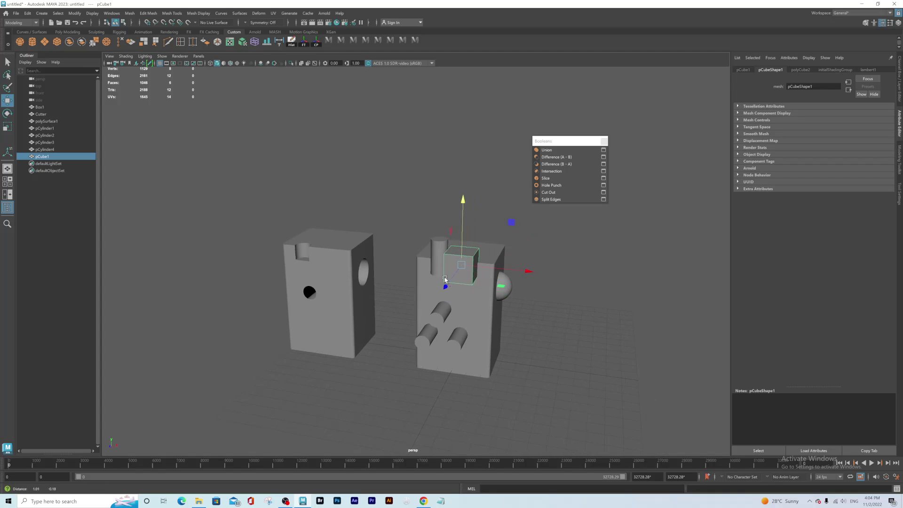
pyautogui.keyDown('alt'); pyautogui.moveTo(447, 281); pyautogui.dragTo(504, 275, button='right'); pyautogui.keyUp('alt')
pyautogui.keyDown('alt'); pyautogui.moveTo(528, 258); pyautogui.dragTo(450, 251); pyautogui.keyUp('alt')
pyautogui.moveTo(426, 222); pyautogui.dragTo(427, 215)
pyautogui.keyDown('alt'); pyautogui.moveTo(431, 273); pyautogui.dragTo(441, 270); pyautogui.keyUp('alt')
pyautogui.keyDown('alt'); pyautogui.moveTo(444, 290); pyautogui.dragTo(457, 297, button='middle'); pyautogui.keyUp('alt')
pyautogui.keyDown('alt'); pyautogui.moveTo(457, 297); pyautogui.dragTo(472, 284); pyautogui.keyUp('alt')
pyautogui.keyDown('alt'); pyautogui.moveTo(472, 284); pyautogui.dragTo(432, 302, button='middle'); pyautogui.keyUp('alt')
pyautogui.moveTo(502, 283); pyautogui.dragTo(459, 294)
# - Apply a Cut Out Boolean to polySurface1 with pCube1 and view the remaining geometry from the side
pyautogui.click(316, 332)
pyautogui.keyDown('shift'); pyautogui.click(433, 266); pyautogui.keyUp('shift')
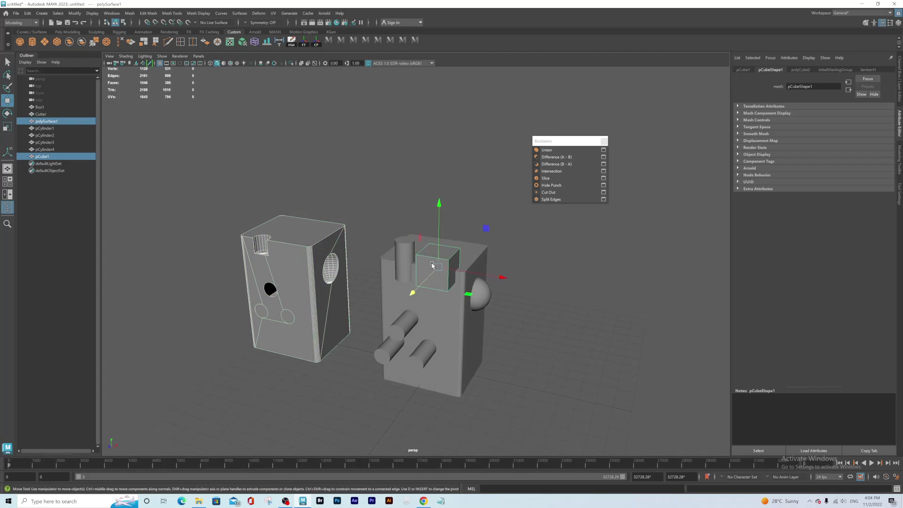
pyautogui.click(554, 194)
pyautogui.keyDown('alt'); pyautogui.moveTo(499, 264); pyautogui.dragTo(417, 284); pyautogui.keyUp('alt')
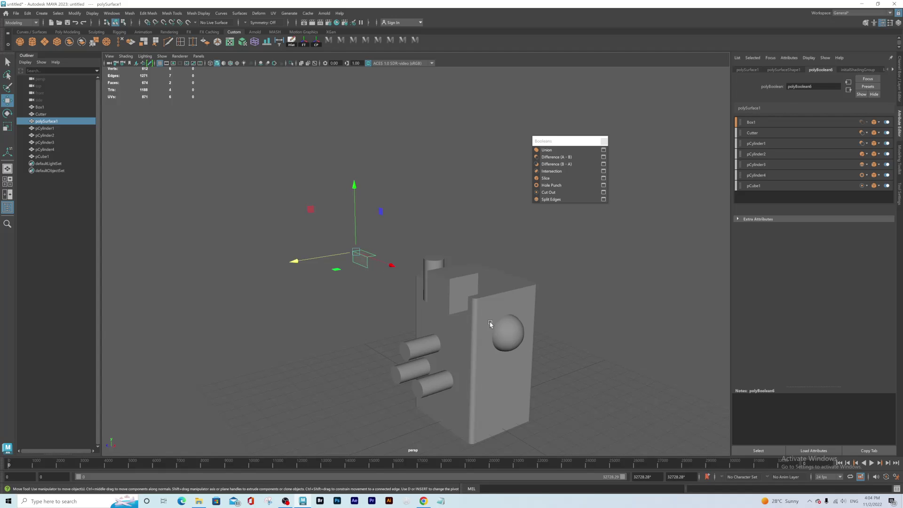
# - Change pCube1's Boolean operation to Difference (A - B) in the polyBoolean6 stack and view the resulting notch
pyautogui.click(867, 186)
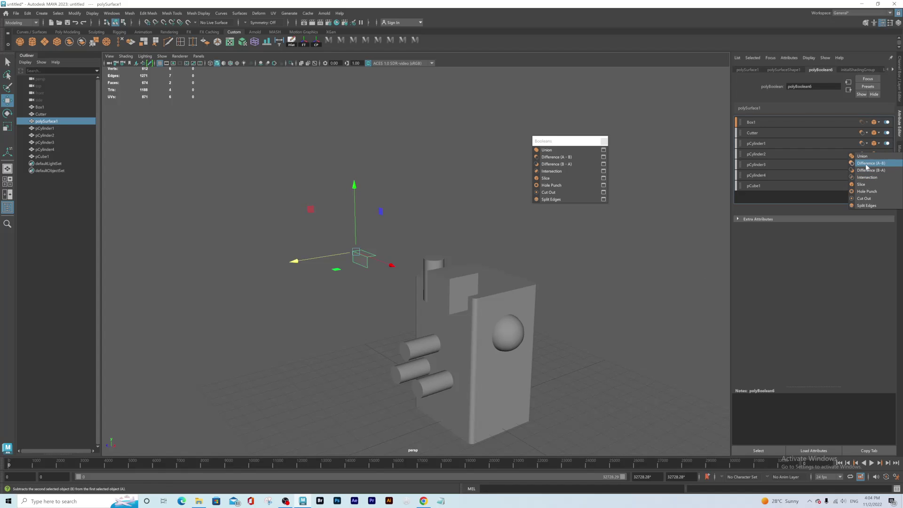
pyautogui.click(866, 164)
pyautogui.keyDown('alt'); pyautogui.moveTo(402, 274); pyautogui.dragTo(381, 236); pyautogui.keyUp('alt')
pyautogui.scroll(3, 324, 267)
pyautogui.hotkey('ctrl', 'z')
pyautogui.scroll(-2, 382, 235)
pyautogui.keyDown('alt'); pyautogui.moveTo(414, 272); pyautogui.dragTo(365, 250, button='middle'); pyautogui.keyUp('alt')
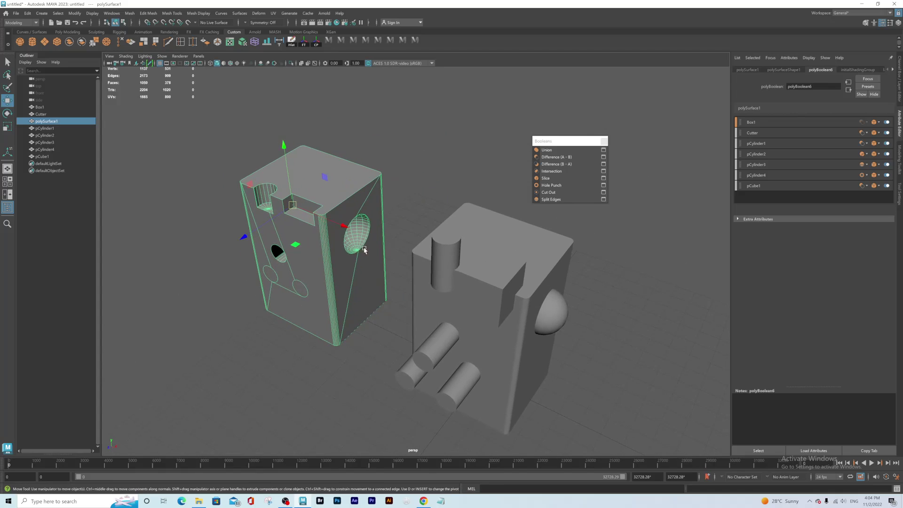
# - Try Difference (B - A) as pCube1's Boolean operation and return it to Difference (A - B)
pyautogui.click(866, 186)
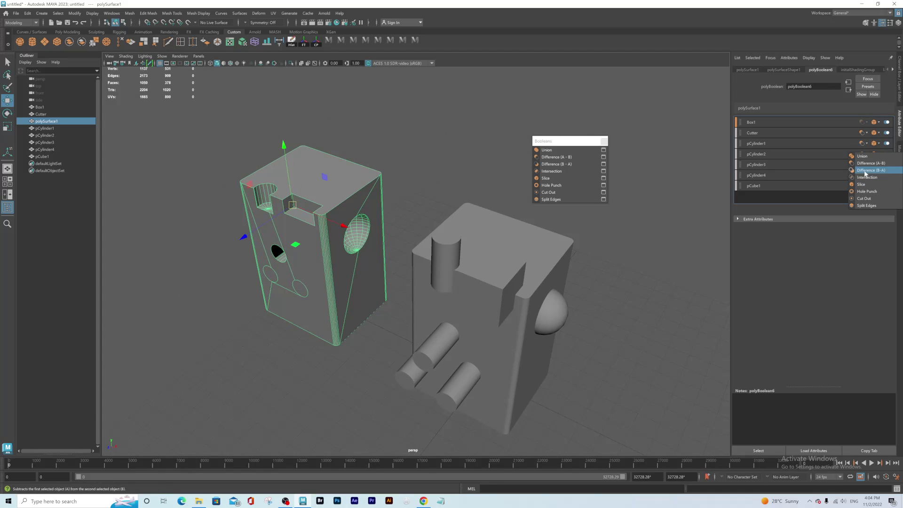
pyautogui.click(865, 172)
pyautogui.keyDown('alt'); pyautogui.moveTo(460, 208); pyautogui.dragTo(315, 221); pyautogui.keyUp('alt')
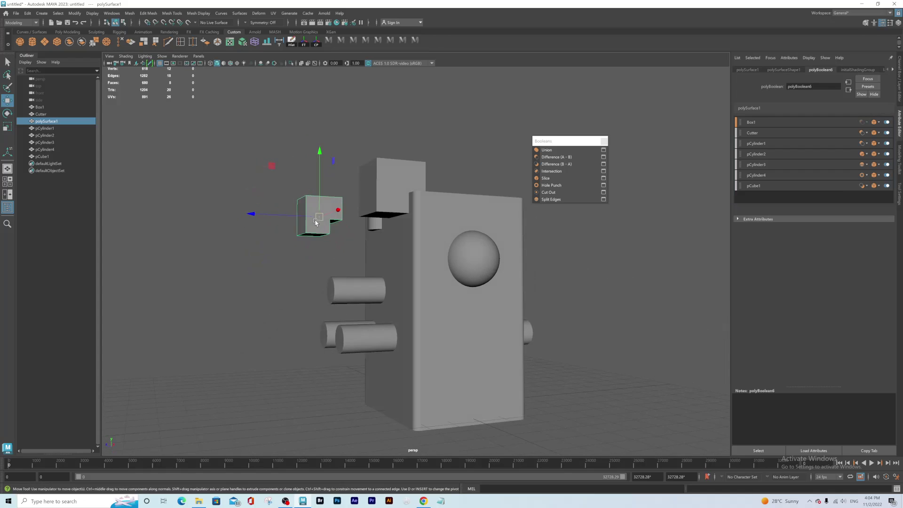
pyautogui.click(866, 186)
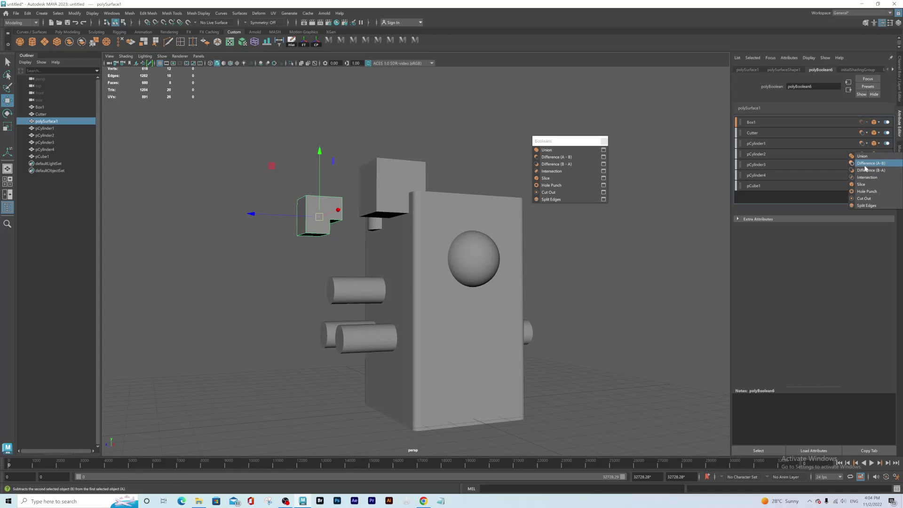
pyautogui.click(864, 165)
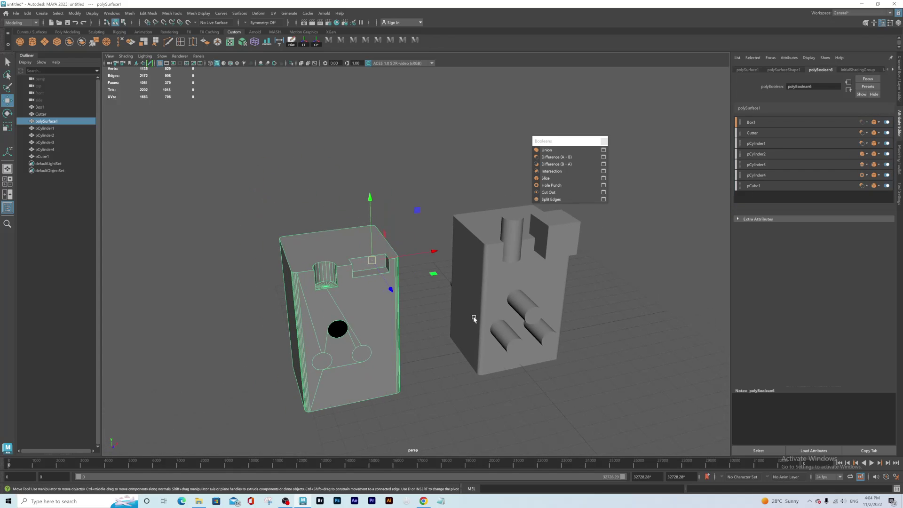
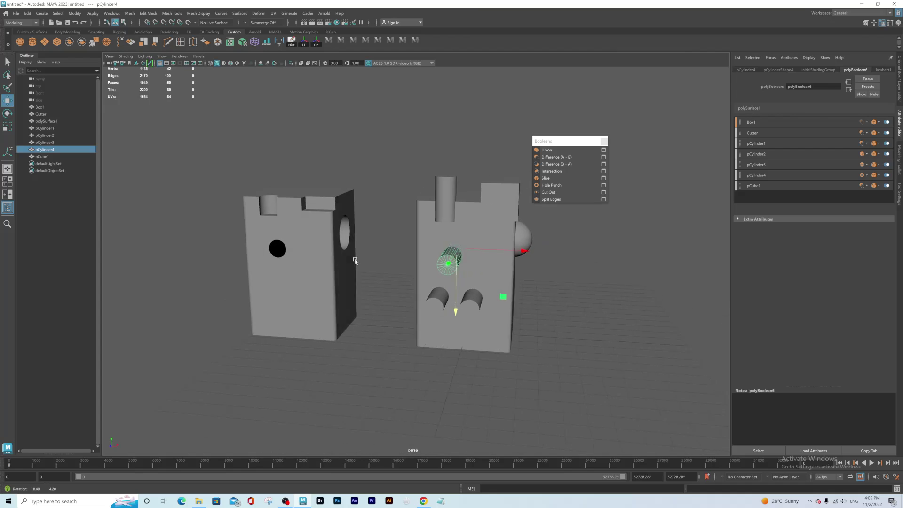
# - Select polySurface1 and delete all construction history in the scene
pyautogui.click(322, 272)
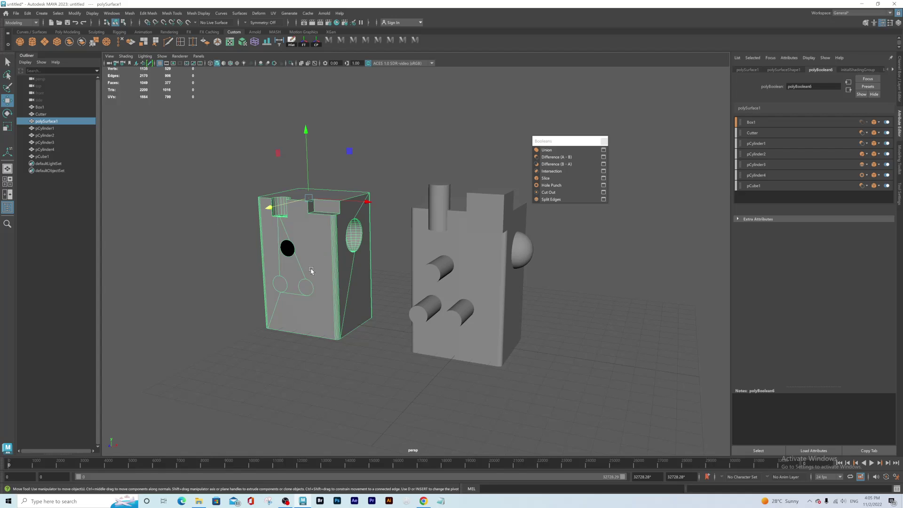
pyautogui.click(31, 15)
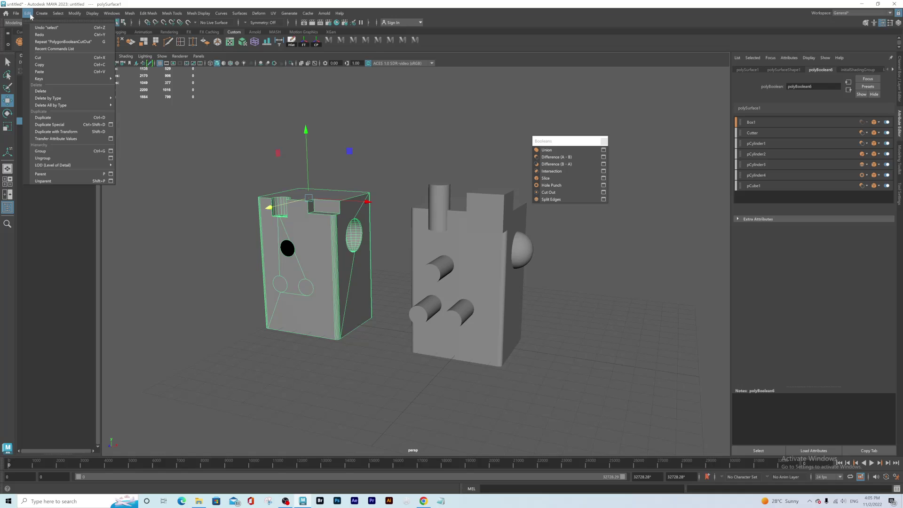
pyautogui.moveTo(89, 110)
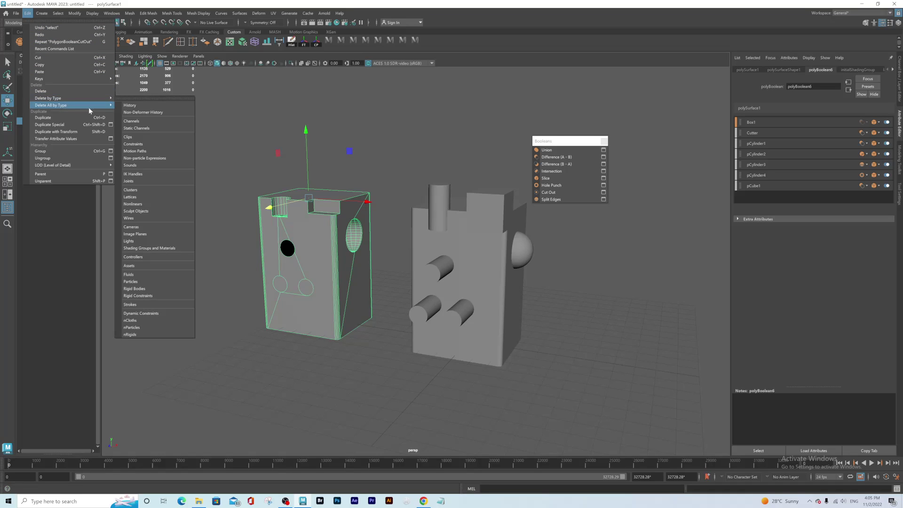
pyautogui.click(129, 106)
# - Delete the original box and its cutter primitives standing beside the Boolean result, and select polySurface1
pyautogui.moveTo(450, 239); pyautogui.dragTo(503, 320)
pyautogui.keyDown('alt'); pyautogui.moveTo(386, 252); pyautogui.dragTo(419, 258, button='middle'); pyautogui.keyUp('alt')
pyautogui.click(309, 254)
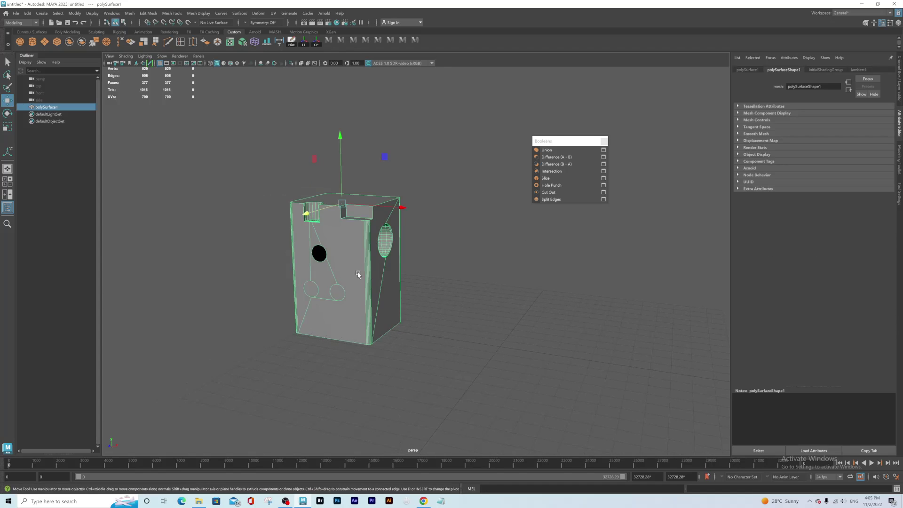
# - Separate polySurface1 into its individual shells and clear the selection
pyautogui.keyDown('alt'); pyautogui.moveTo(359, 274); pyautogui.dragTo(366, 292); pyautogui.keyUp('alt')
pyautogui.keyDown('alt'); pyautogui.moveTo(338, 283); pyautogui.dragTo(369, 250, button='middle'); pyautogui.keyUp('alt')
pyautogui.keyDown('alt'); pyautogui.moveTo(369, 248); pyautogui.dragTo(347, 268); pyautogui.keyUp('alt')
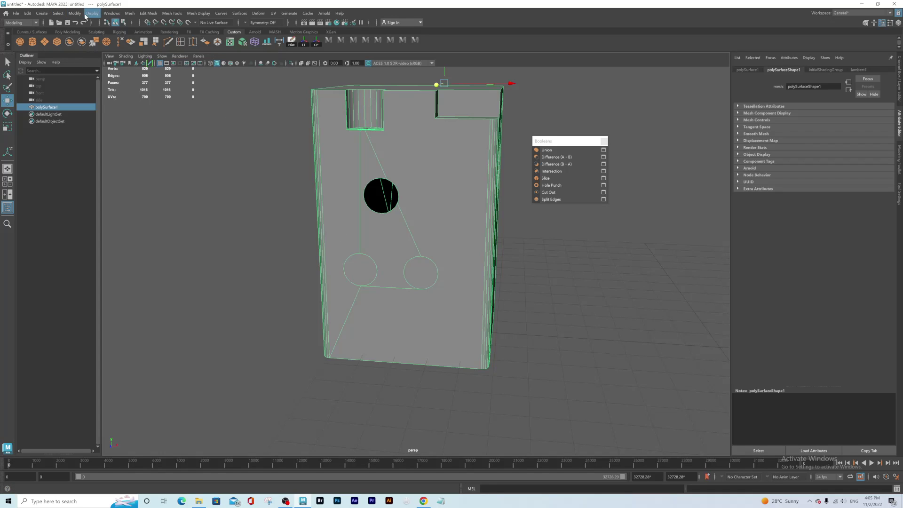
pyautogui.click(130, 14)
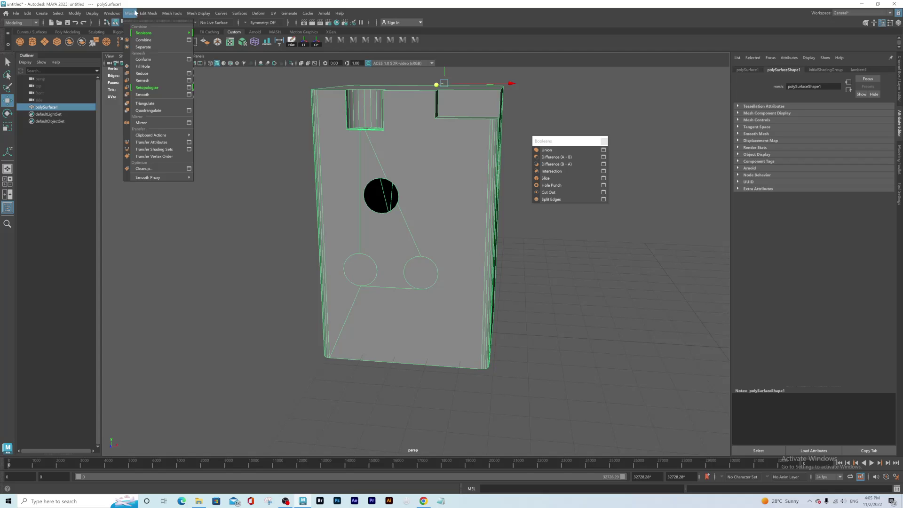
pyautogui.click(141, 47)
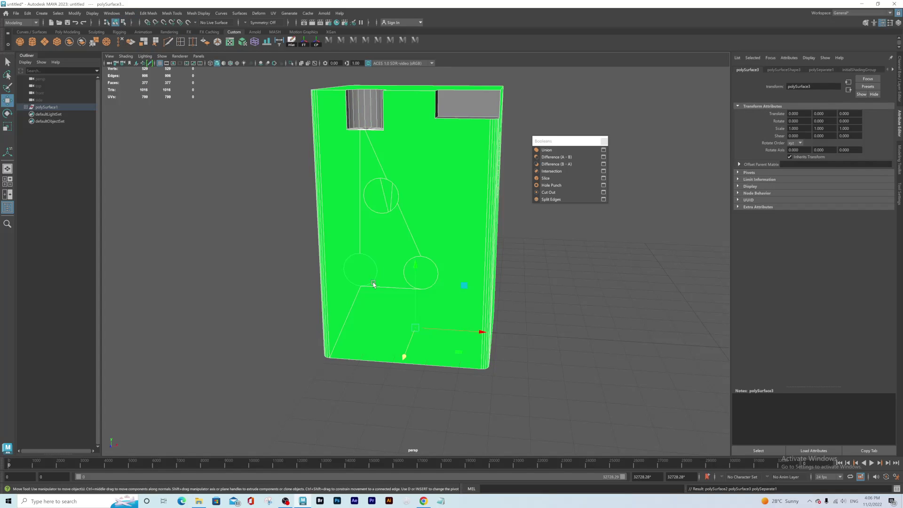
pyautogui.scroll(-2, 457, 282)
pyautogui.keyDown('alt'); pyautogui.moveTo(411, 264); pyautogui.dragTo(495, 281); pyautogui.keyUp('alt')
pyautogui.click(533, 286)
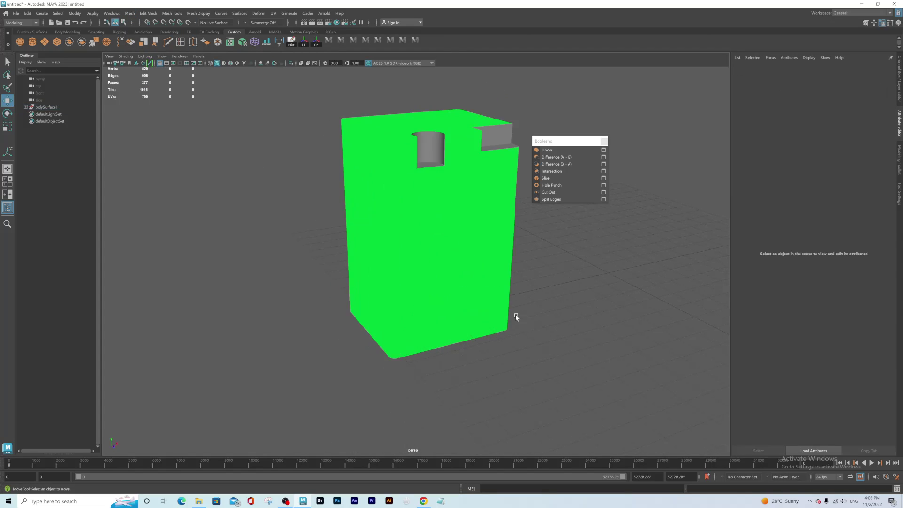
# - Select the separated pieces and assign a Lambert material to them
pyautogui.keyDown('alt'); pyautogui.moveTo(516, 316); pyautogui.dragTo(502, 292, button='middle'); pyautogui.keyUp('alt')
pyautogui.click(455, 202)
pyautogui.keyDown('alt'); pyautogui.moveTo(501, 264); pyautogui.dragTo(469, 267); pyautogui.keyUp('alt')
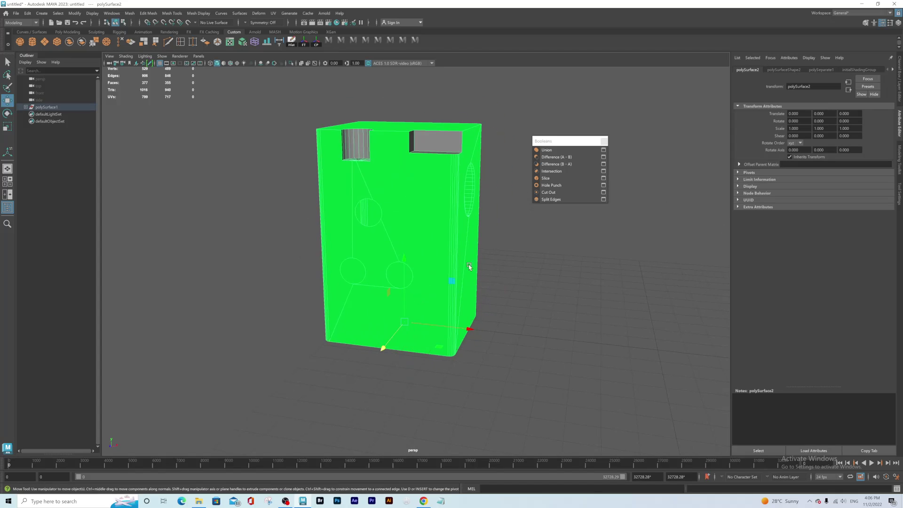
pyautogui.keyDown('alt'); pyautogui.moveTo(429, 216); pyautogui.dragTo(356, 161); pyautogui.keyUp('alt')
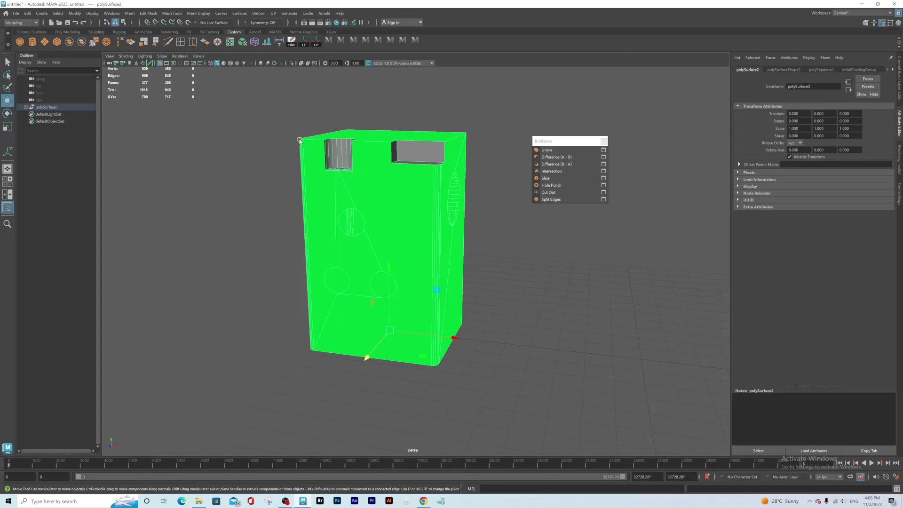
pyautogui.moveTo(257, 104); pyautogui.dragTo(327, 184)
pyautogui.moveTo(388, 194); pyautogui.dragTo(432, 392, button='right')
pyautogui.click(525, 308)
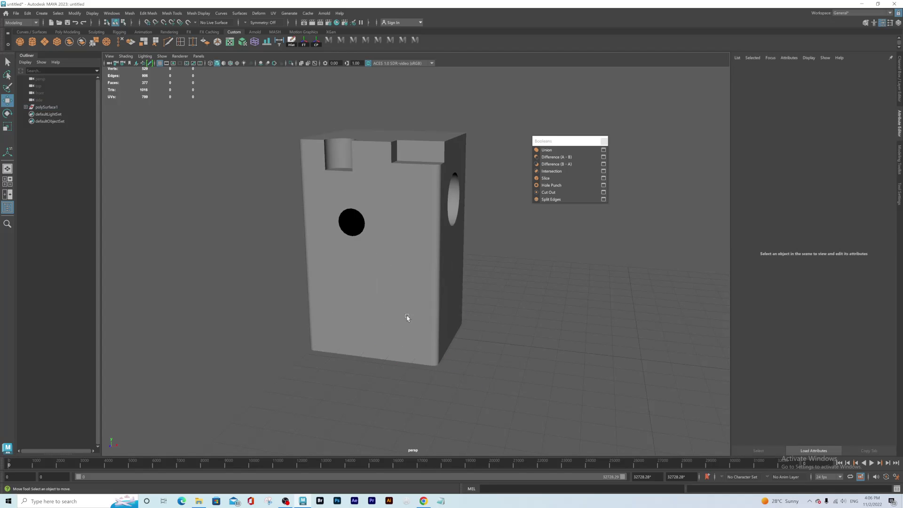
# - Pull the sliced cylinder piece polySurface3 out of the block's front and set it aside, to about Translate X -1.875 and Z 5.706
pyautogui.keyDown('alt'); pyautogui.moveTo(407, 316); pyautogui.dragTo(425, 321, button='middle'); pyautogui.keyUp('alt')
pyautogui.click(428, 274)
pyautogui.keyDown('alt'); pyautogui.moveTo(330, 331); pyautogui.dragTo(383, 339); pyautogui.keyUp('alt')
pyautogui.keyDown('alt'); pyautogui.moveTo(376, 331); pyautogui.dragTo(354, 296, button='middle'); pyautogui.keyUp('alt')
pyautogui.keyDown('alt'); pyautogui.moveTo(370, 338); pyautogui.dragTo(329, 327); pyautogui.keyUp('alt')
pyautogui.keyDown('alt'); pyautogui.moveTo(315, 322); pyautogui.dragTo(374, 352, button='right'); pyautogui.keyUp('alt')
pyautogui.click(328, 231)
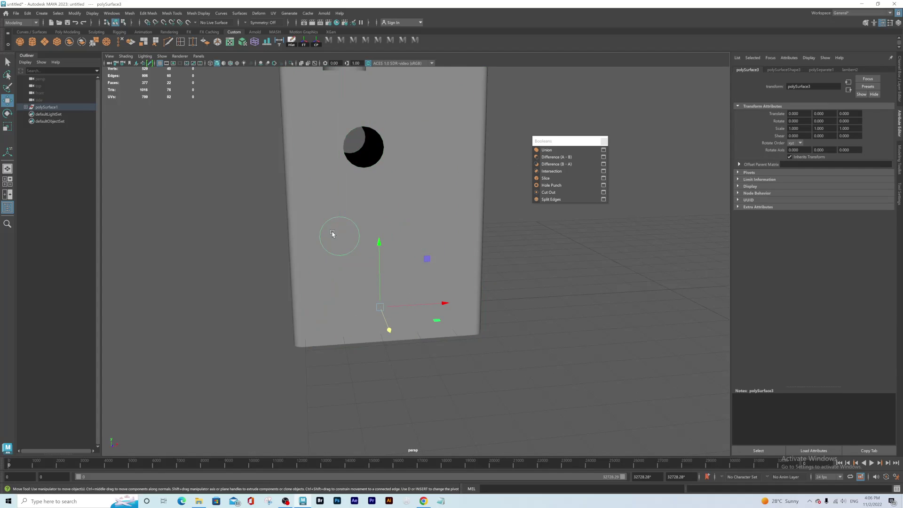
pyautogui.keyDown('alt'); pyautogui.moveTo(357, 292); pyautogui.dragTo(557, 423); pyautogui.keyUp('alt')
pyautogui.keyDown('alt'); pyautogui.moveTo(435, 331); pyautogui.dragTo(349, 237); pyautogui.keyUp('alt')
pyautogui.keyDown('alt'); pyautogui.moveTo(338, 259); pyautogui.dragTo(336, 251, button='middle'); pyautogui.keyUp('alt')
pyautogui.keyDown('alt'); pyautogui.moveTo(337, 252); pyautogui.dragTo(358, 314); pyautogui.keyUp('alt')
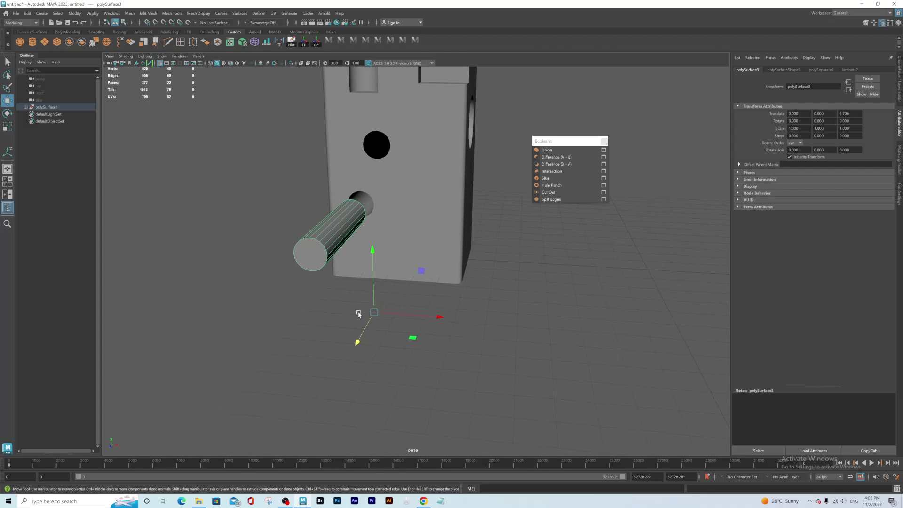
pyautogui.moveTo(438, 318); pyautogui.dragTo(414, 269)
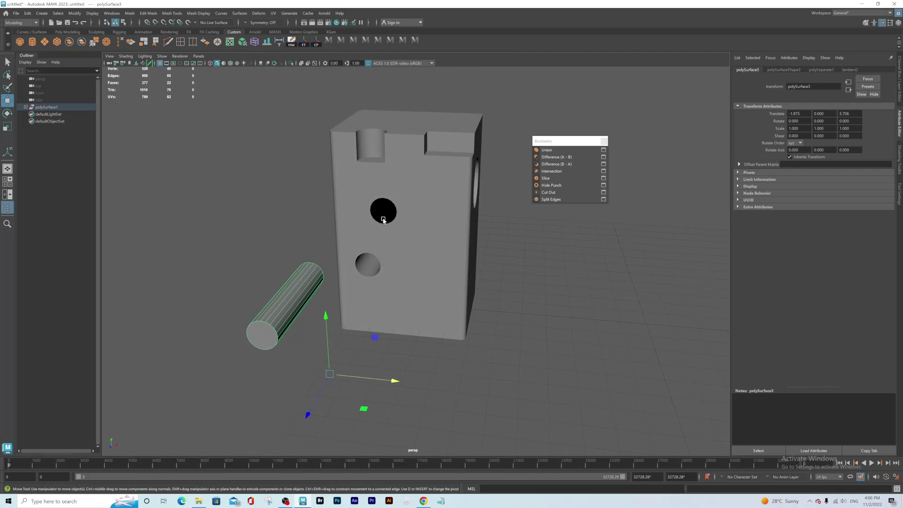
# - Select polySurface2, look into its front openings, and delete the circular face outlined by the Split Edges operation
pyautogui.keyDown('alt'); pyautogui.moveTo(384, 219); pyautogui.dragTo(371, 263); pyautogui.keyUp('alt')
pyautogui.click(369, 257)
pyautogui.keyDown('alt'); pyautogui.moveTo(371, 264); pyautogui.dragTo(401, 269, button='right'); pyautogui.keyUp('alt')
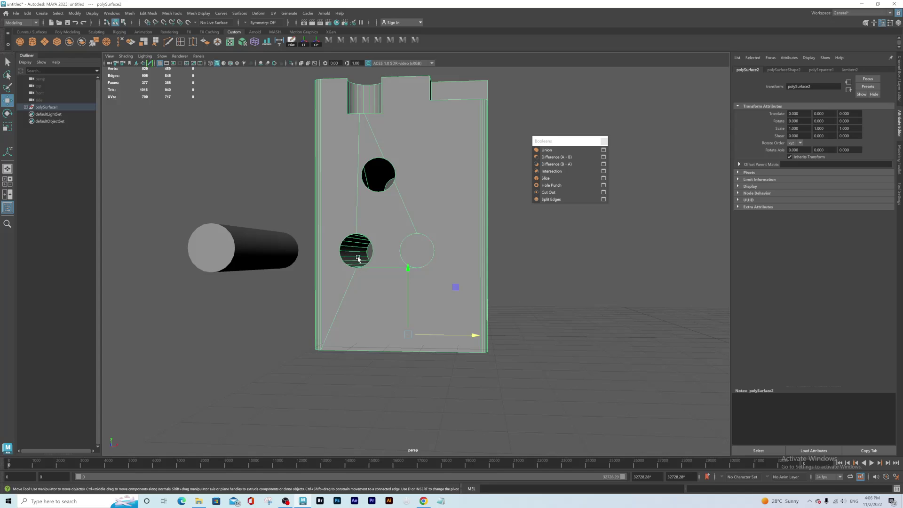
pyautogui.keyDown('alt'); pyautogui.moveTo(403, 269); pyautogui.dragTo(395, 186); pyautogui.keyUp('alt')
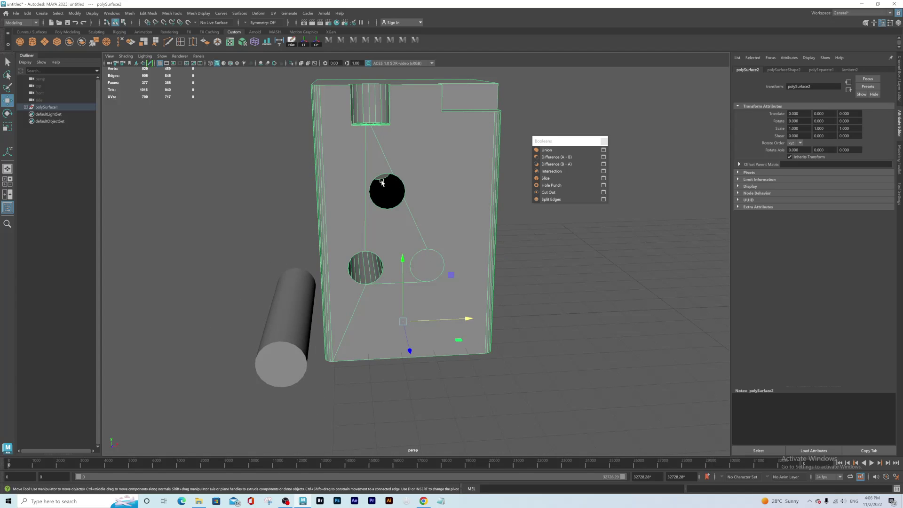
pyautogui.keyDown('alt'); pyautogui.moveTo(413, 291); pyautogui.dragTo(416, 281); pyautogui.keyUp('alt')
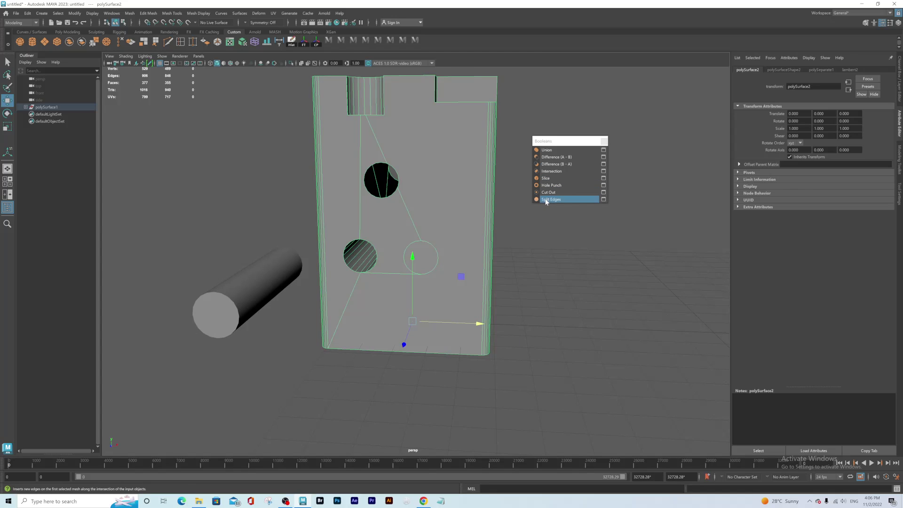
pyautogui.keyDown('alt'); pyautogui.moveTo(445, 252); pyautogui.dragTo(422, 230, button='middle'); pyautogui.keyUp('alt')
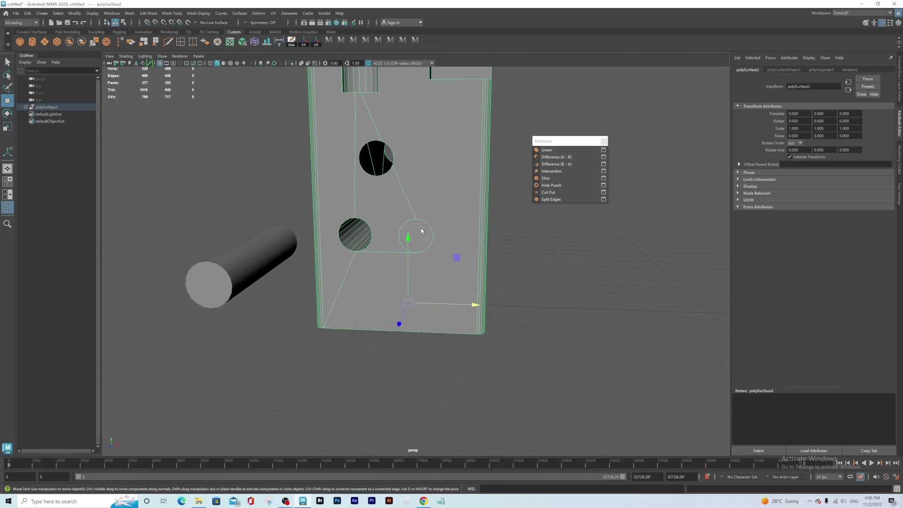
pyautogui.moveTo(421, 232); pyautogui.dragTo(415, 250, button='right')
pyautogui.click(416, 235)
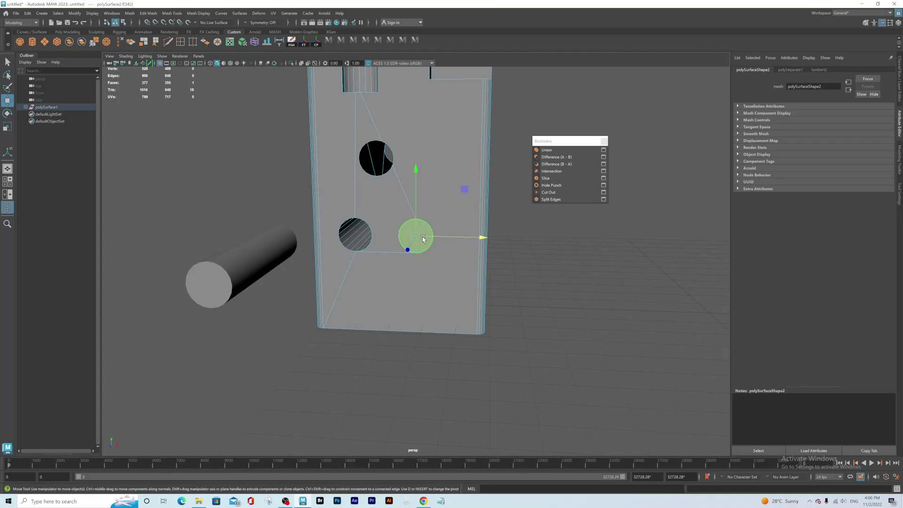
pyautogui.press('Delete')
# - Extrude the matching circular face on the block's rear through the block and out of the front opening, and delete its end face
pyautogui.keyDown('alt'); pyautogui.moveTo(422, 239); pyautogui.dragTo(418, 286); pyautogui.keyUp('alt')
pyautogui.click(430, 231)
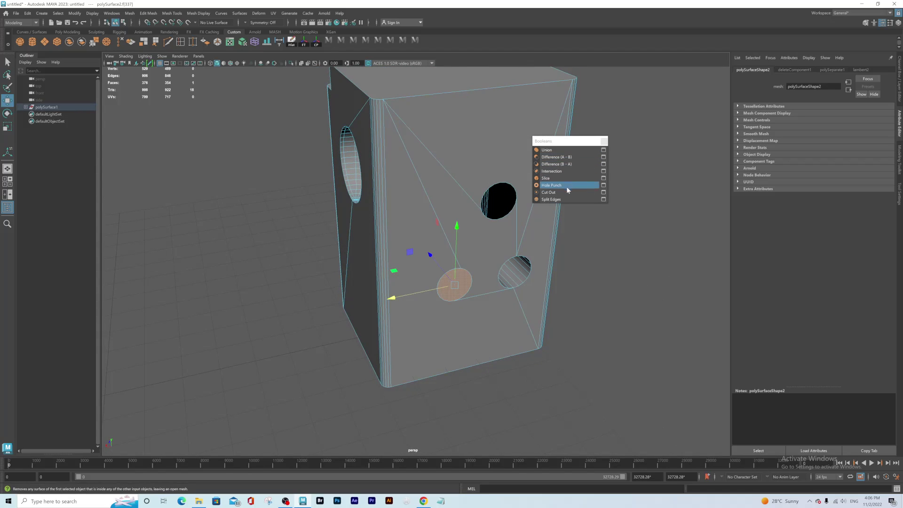
pyautogui.click(899, 163)
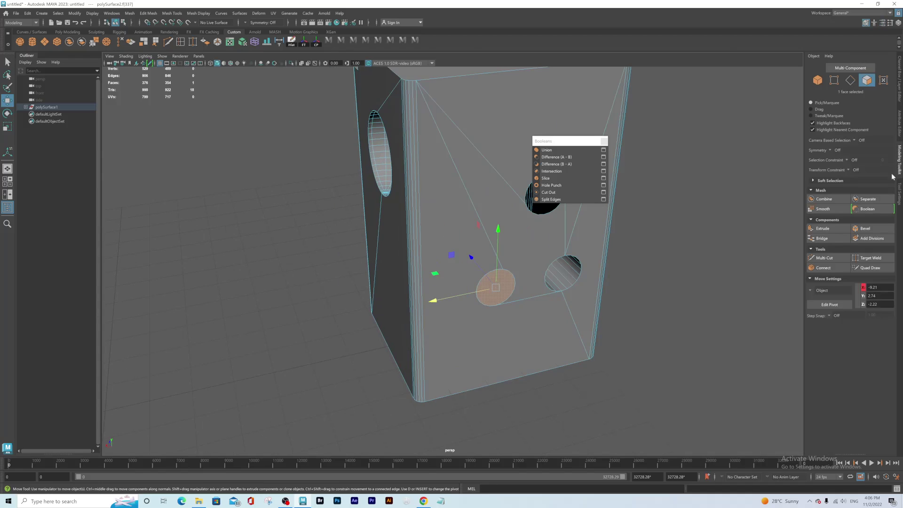
pyautogui.click(821, 228)
pyautogui.keyDown('alt'); pyautogui.moveTo(569, 268); pyautogui.dragTo(608, 200); pyautogui.keyUp('alt')
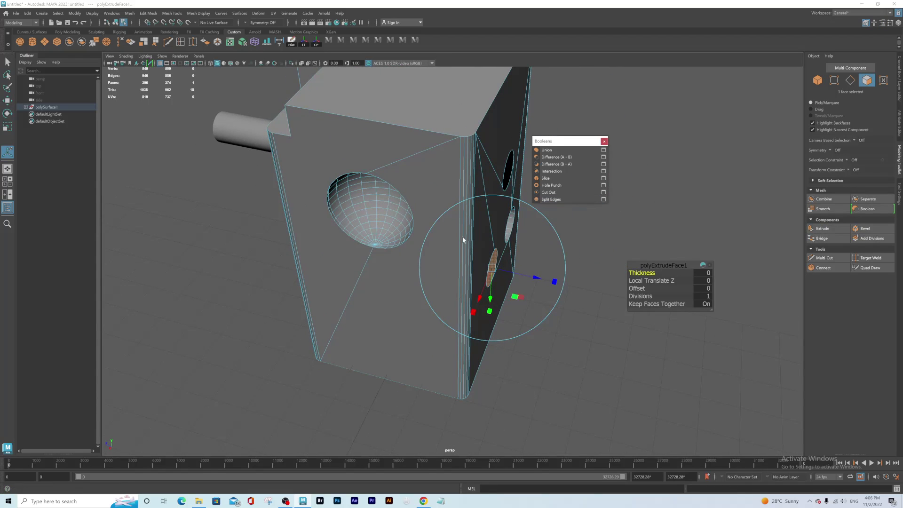
pyautogui.keyDown('alt'); pyautogui.moveTo(584, 240); pyautogui.dragTo(496, 205); pyautogui.keyUp('alt')
pyautogui.click(496, 205)
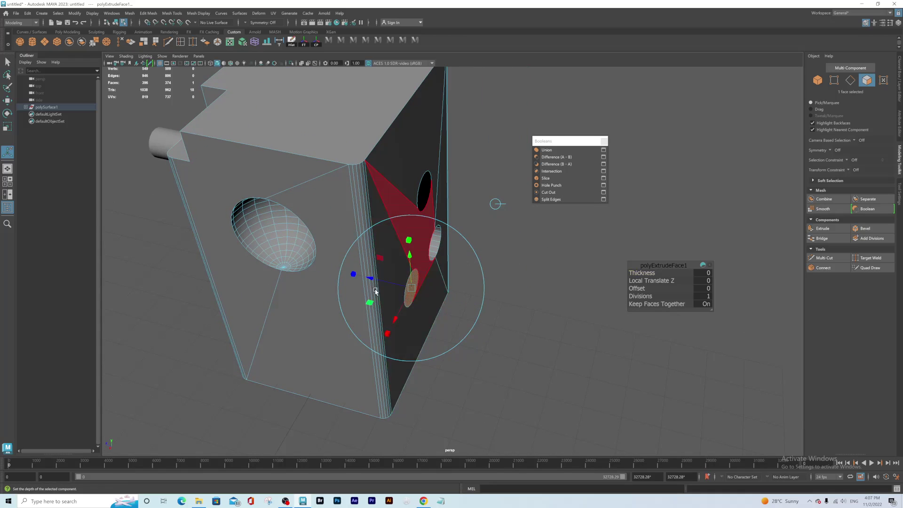
pyautogui.moveTo(370, 278); pyautogui.dragTo(463, 266)
pyautogui.press('Delete')
# - Examine the finished block with its open tube, holes and notches from the front and the side
pyautogui.scroll(-3, 456, 271)
pyautogui.keyDown('alt'); pyautogui.moveTo(475, 261); pyautogui.dragTo(428, 267, button='middle'); pyautogui.keyUp('alt')
pyautogui.keyDown('alt'); pyautogui.moveTo(428, 268); pyautogui.dragTo(466, 280); pyautogui.keyUp('alt')
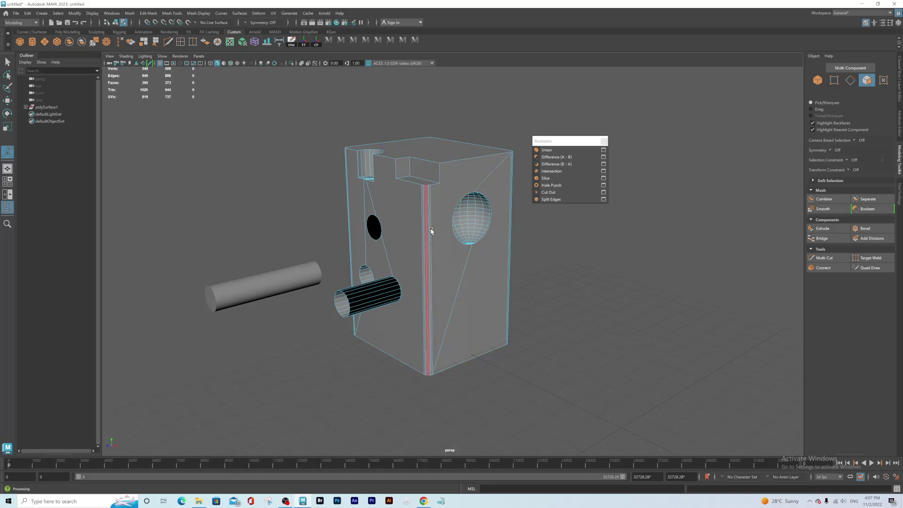
pyautogui.scroll(-3, 452, 282)
pyautogui.keyDown('alt'); pyautogui.moveTo(453, 283); pyautogui.dragTo(456, 303); pyautogui.keyUp('alt')
pyautogui.keyDown('alt'); pyautogui.moveTo(456, 302); pyautogui.dragTo(427, 282, button='middle'); pyautogui.keyUp('alt')
pyautogui.scroll(1, 427, 246)
pyautogui.moveTo(427, 247)
pyautogui.keyDown('alt'); pyautogui.mouseDown()
pyautogui.moveTo(437, 239)
pyautogui.moveTo(449, 248)
pyautogui.moveTo(438, 236)
pyautogui.moveTo(426, 245)
pyautogui.mouseUp(); pyautogui.keyUp('alt')
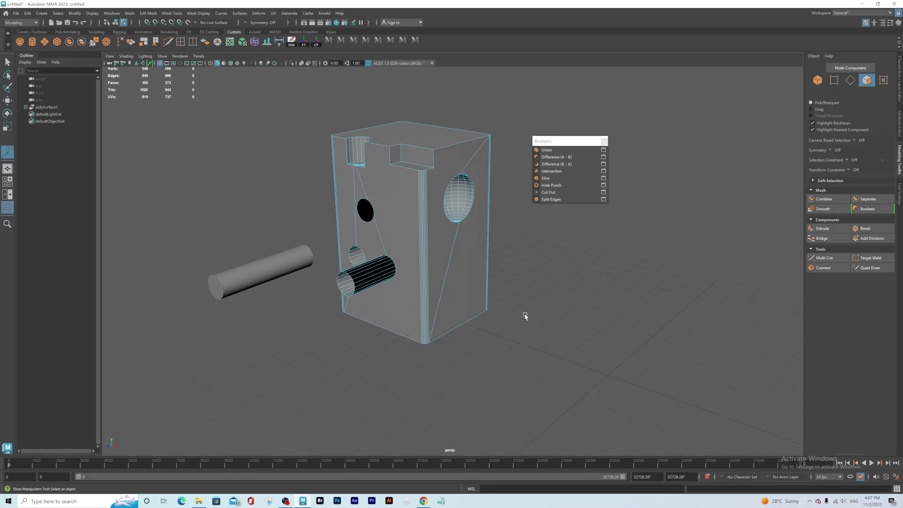
pyautogui.keyDown('alt'); pyautogui.moveTo(525, 316); pyautogui.dragTo(430, 319); pyautogui.keyUp('alt')
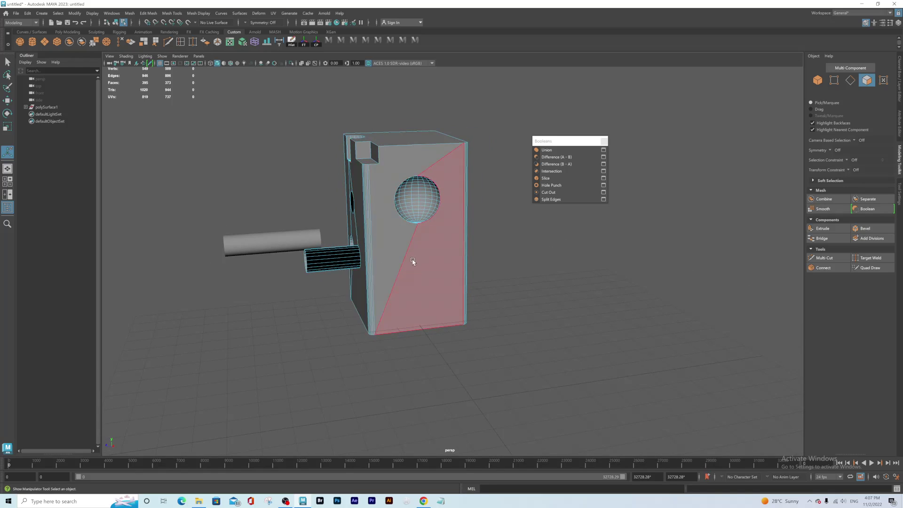
pyautogui.keyDown('alt'); pyautogui.moveTo(413, 262); pyautogui.dragTo(408, 276, button='middle'); pyautogui.keyUp('alt')
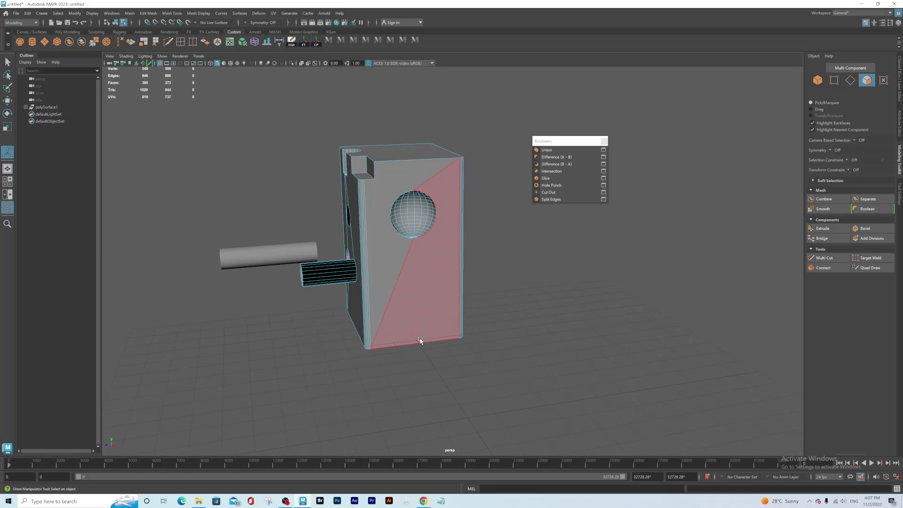
pyautogui.keyDown('alt'); pyautogui.moveTo(423, 320); pyautogui.dragTo(437, 303); pyautogui.keyUp('alt')
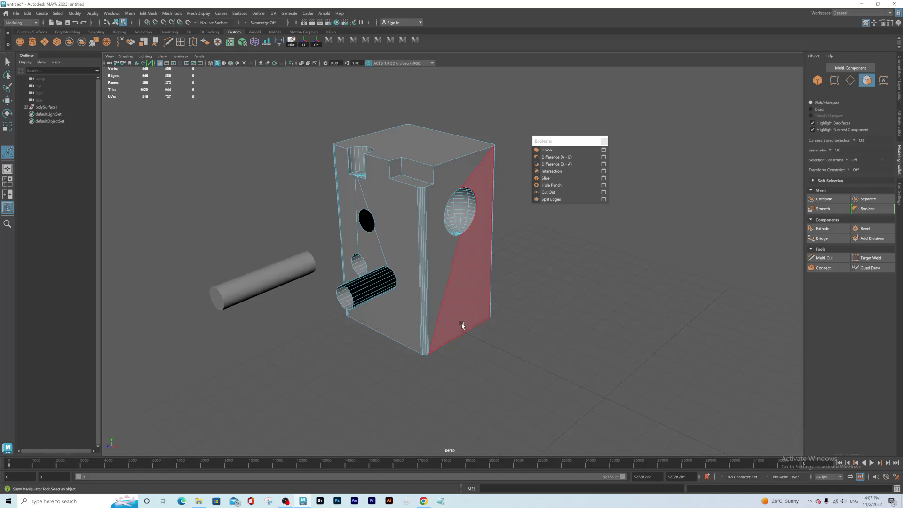